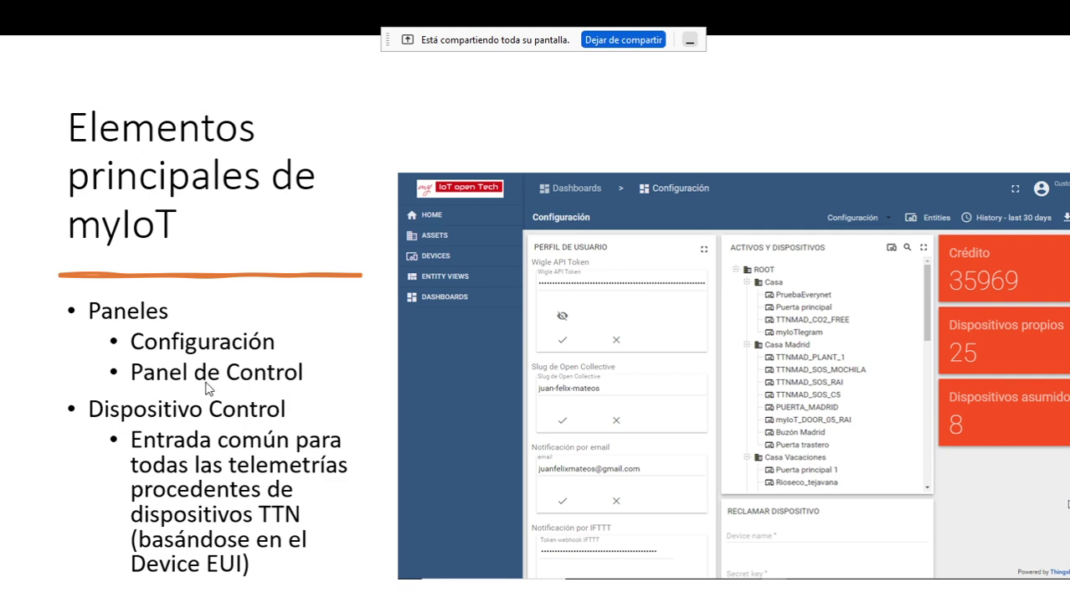
Switch from the slideshow to the ThingsBoard Configuración dashboard in Chrome.
key(alt+Tab)
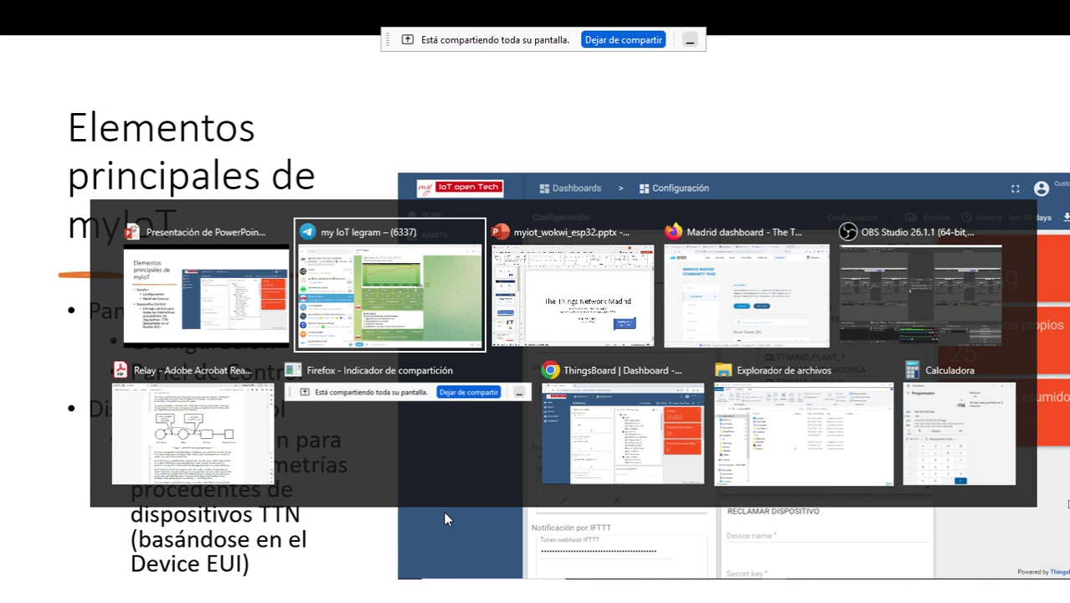
key(alt+Tab)
key(alt+Tab)
key(alt+Tab)
key(alt+Tab)
key(alt+Tab)
key(alt+Tab)
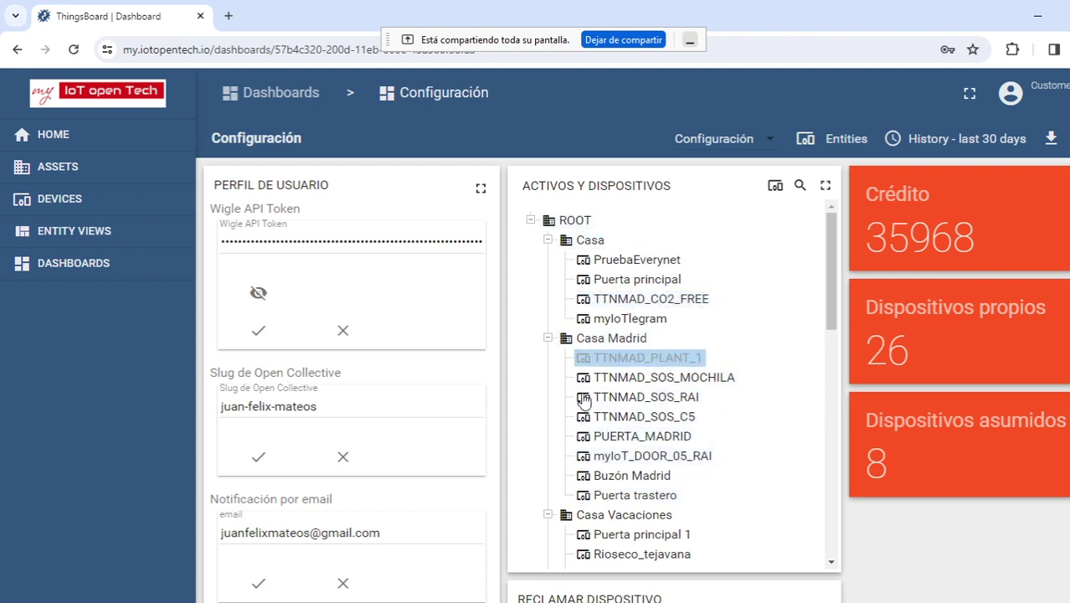
Examine the user profile's notification settings on the Configuración dashboard, from email through Telegram, matrix.org and Whatsapp.
mouse_move(833, 239)
mouse_down()
mouse_move(858, 467)
mouse_move(836, 222)
mouse_up()
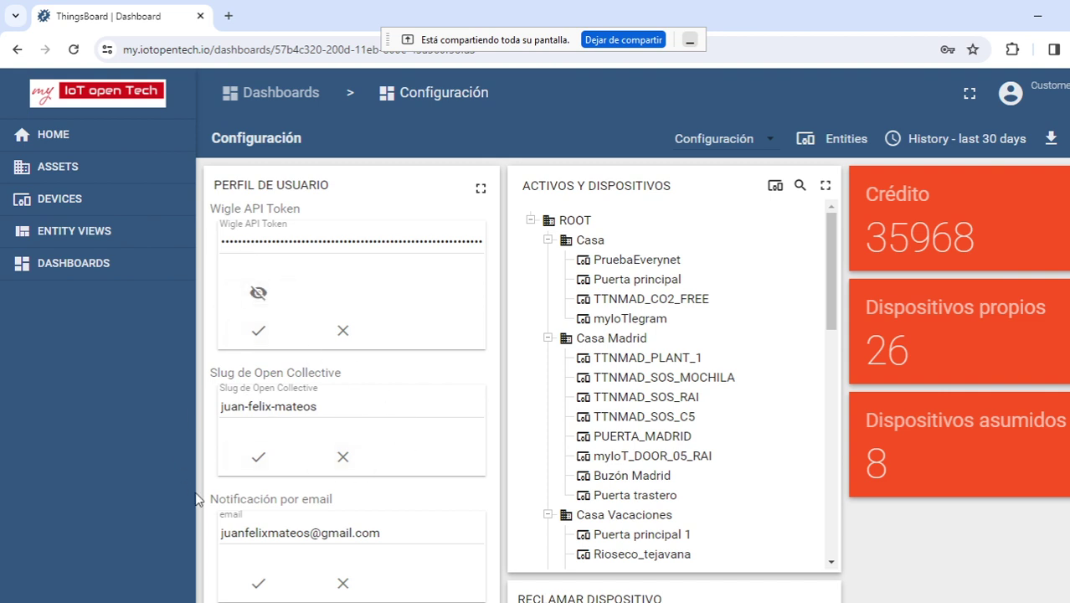
scroll(352, 377, down, 4)
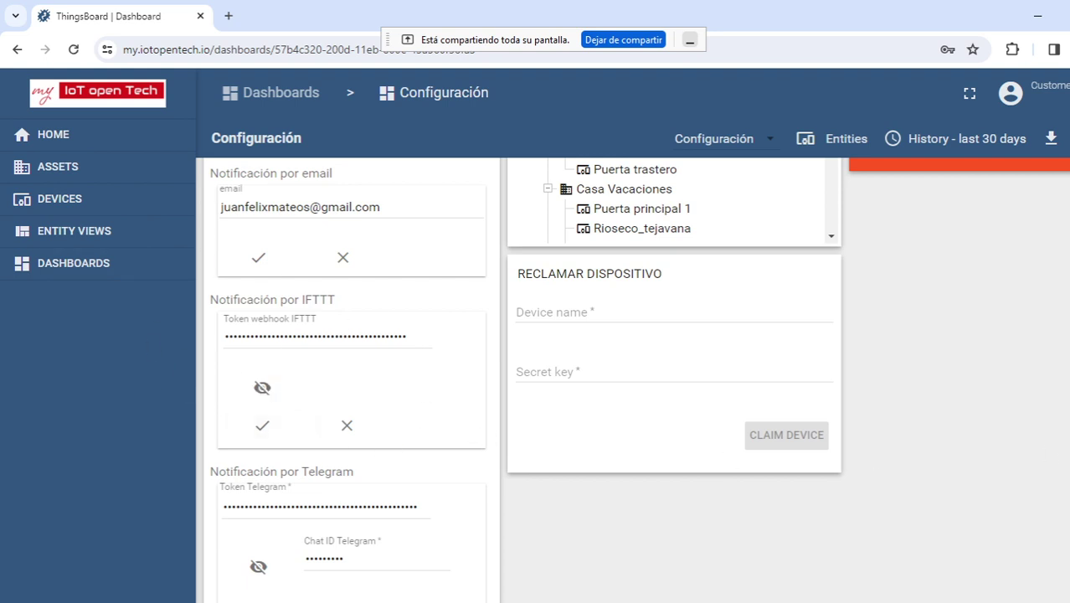
scroll(352, 377, down, 5)
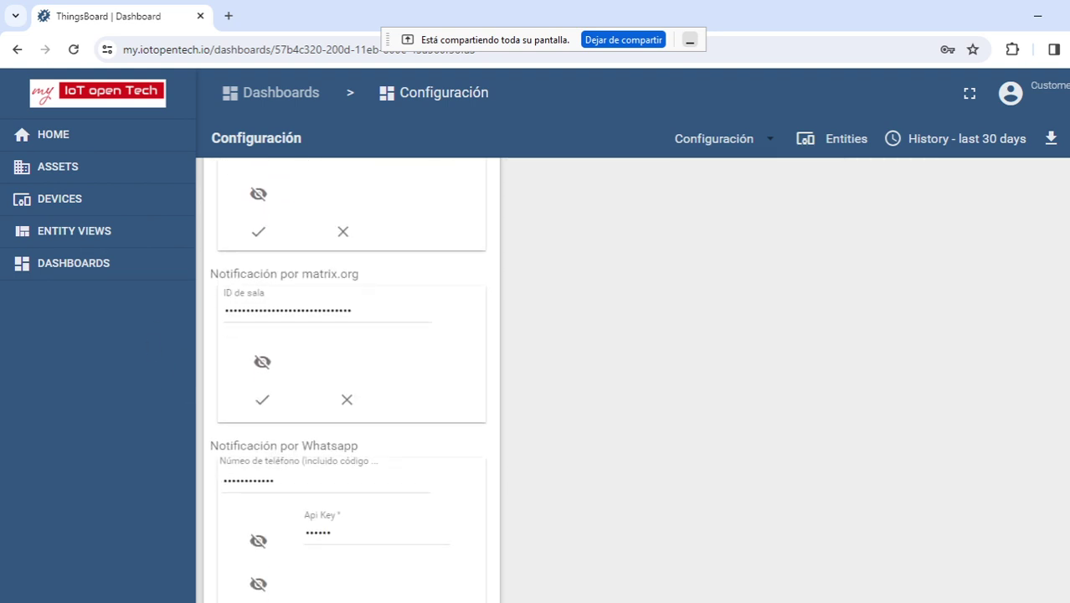
scroll(351, 377, up, 9)
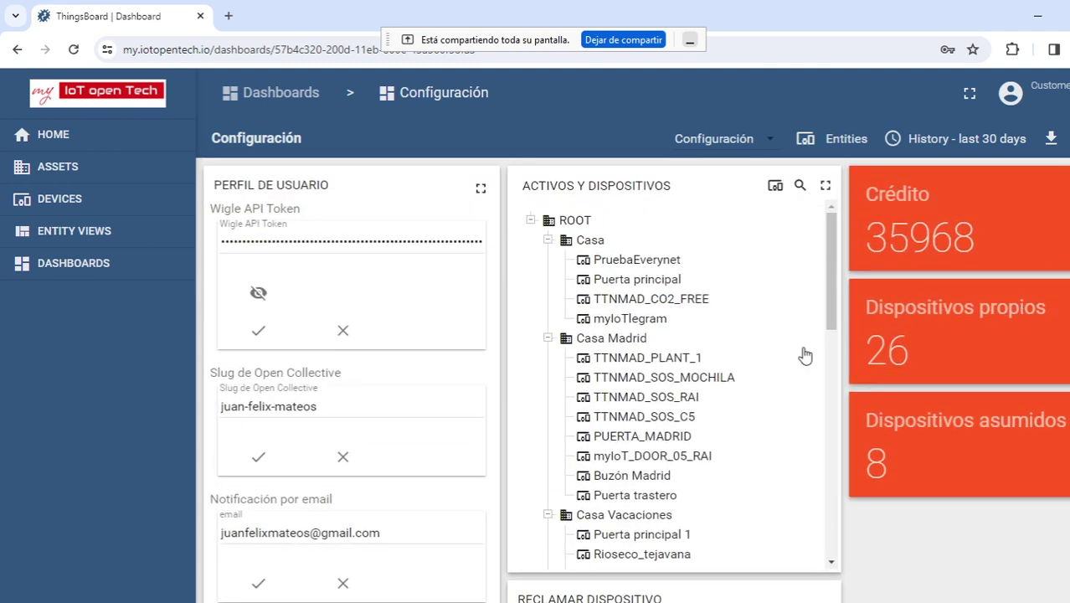
Open the general configuration of the TTNMAD_SOS_C5 device under Casa Madrid.
click(660, 425)
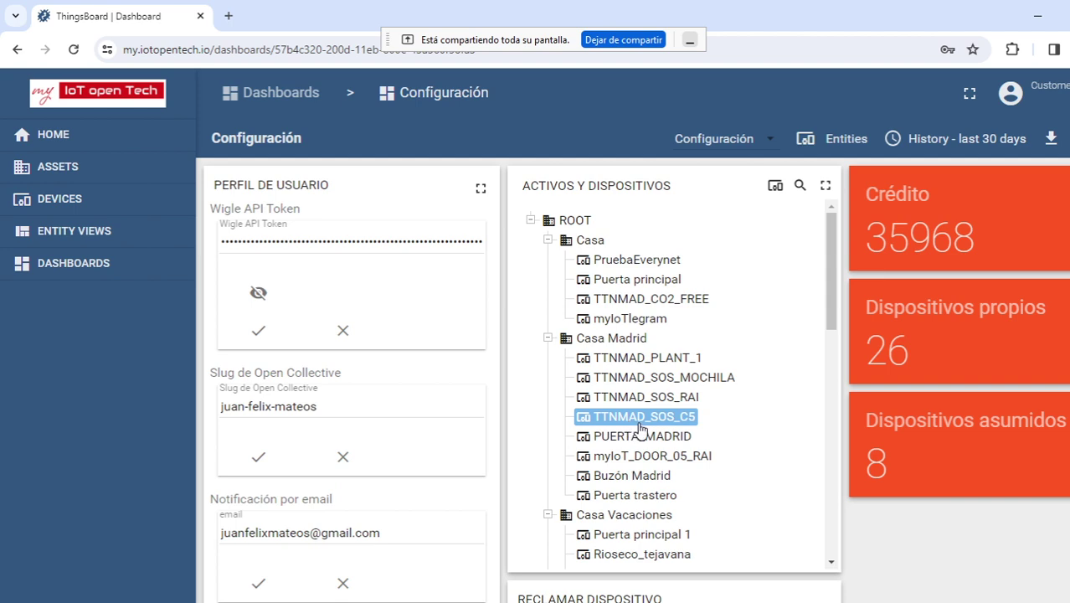
double_click(641, 428)
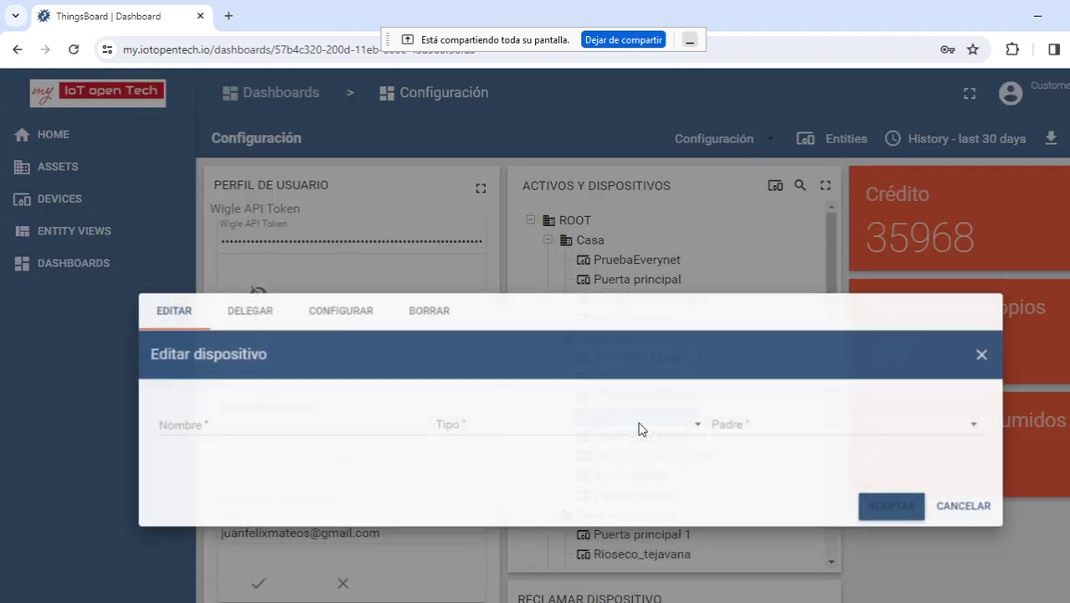
click(344, 285)
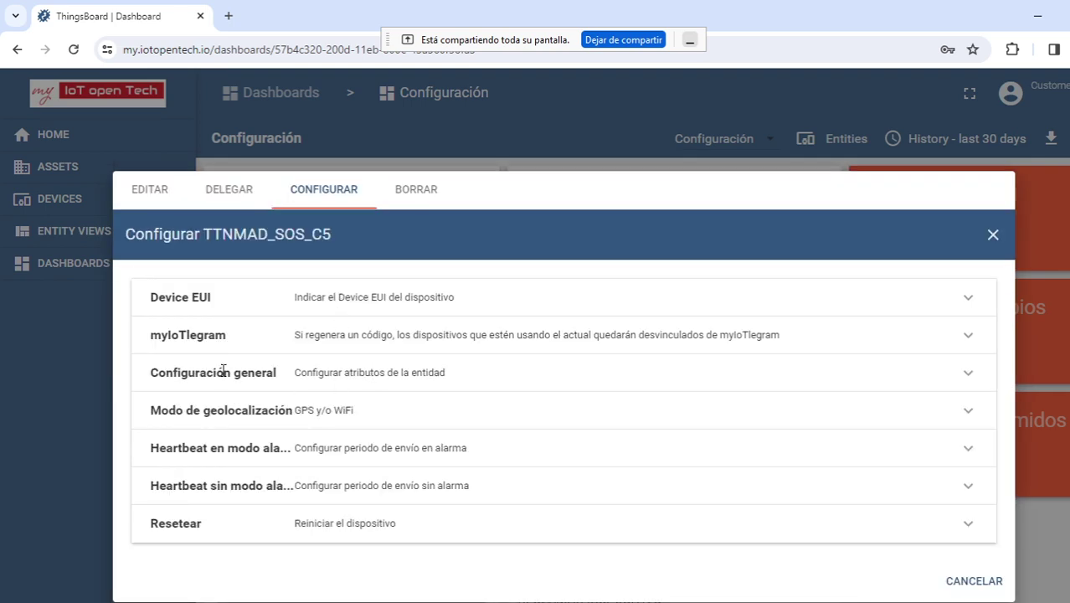
click(419, 375)
Examine the device's geofence, battery and alarm-state alarm settings with their notification options, and close the configuration dialog.
scroll(653, 448, down, 2)
scroll(666, 441, down, 10)
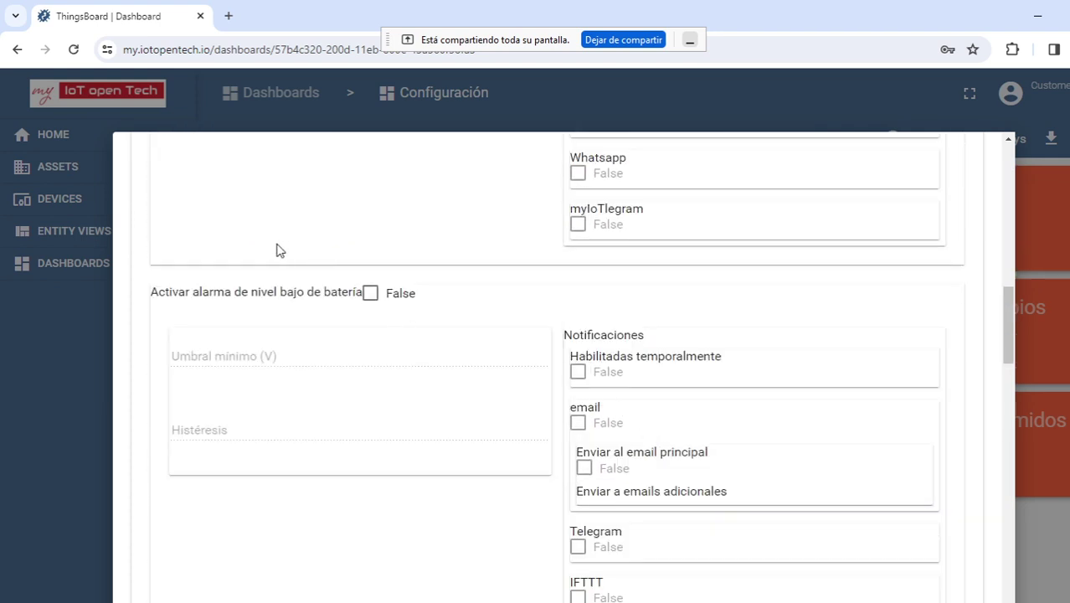
scroll(447, 414, down, 5)
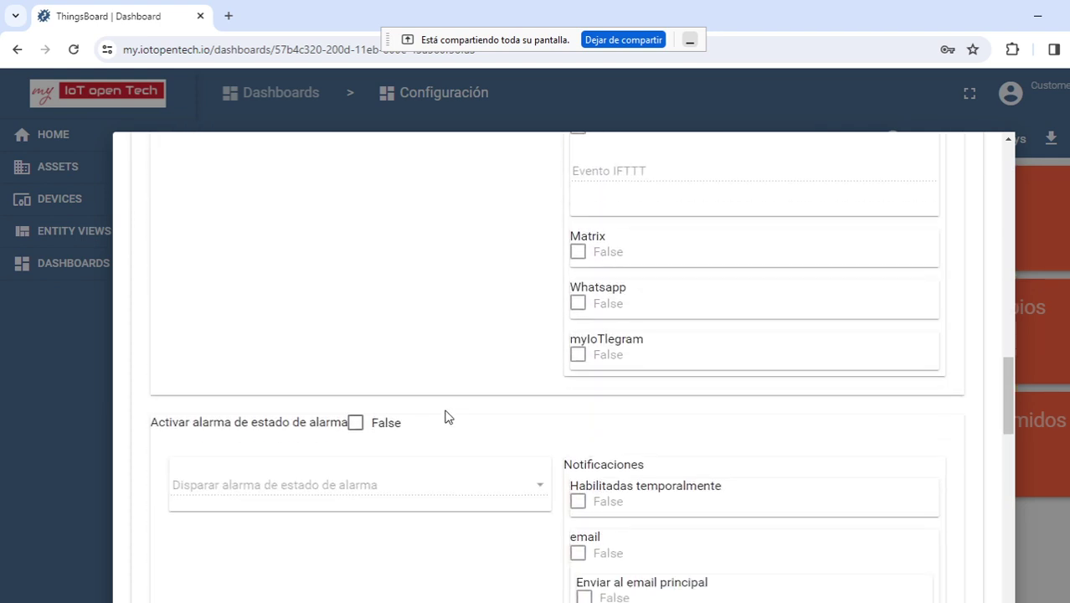
scroll(424, 416, down, 7)
scroll(424, 416, down, 7)
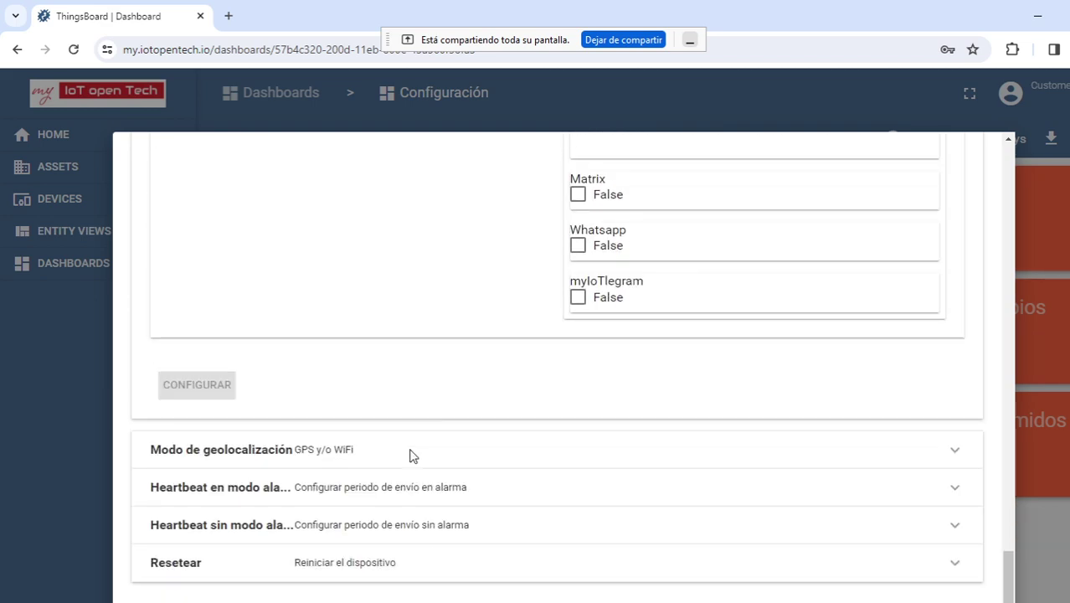
scroll(414, 452, up, 15)
scroll(419, 446, up, 10)
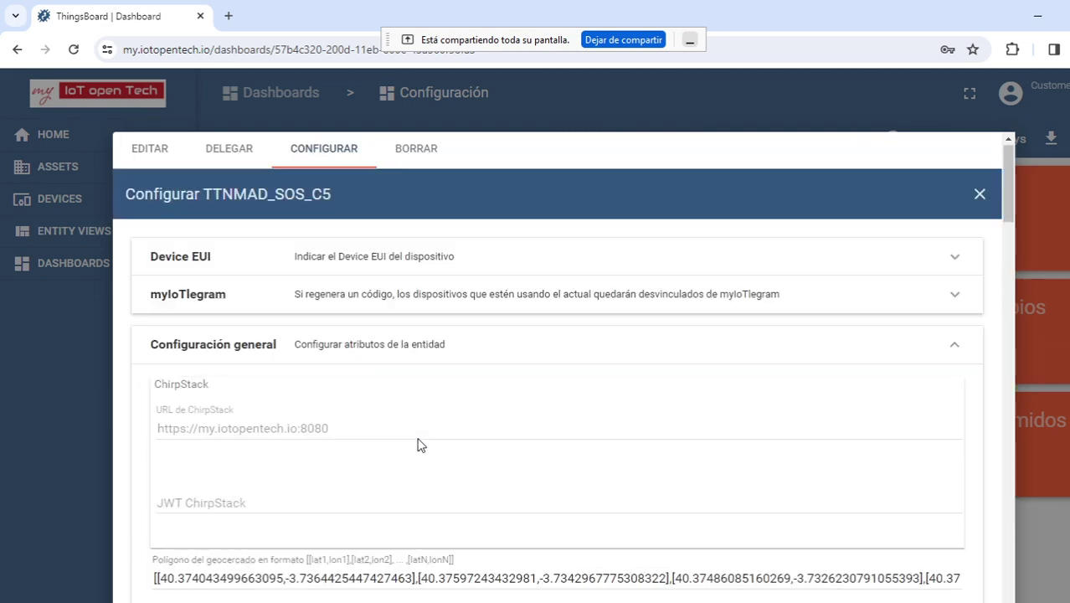
scroll(418, 445, down, 3)
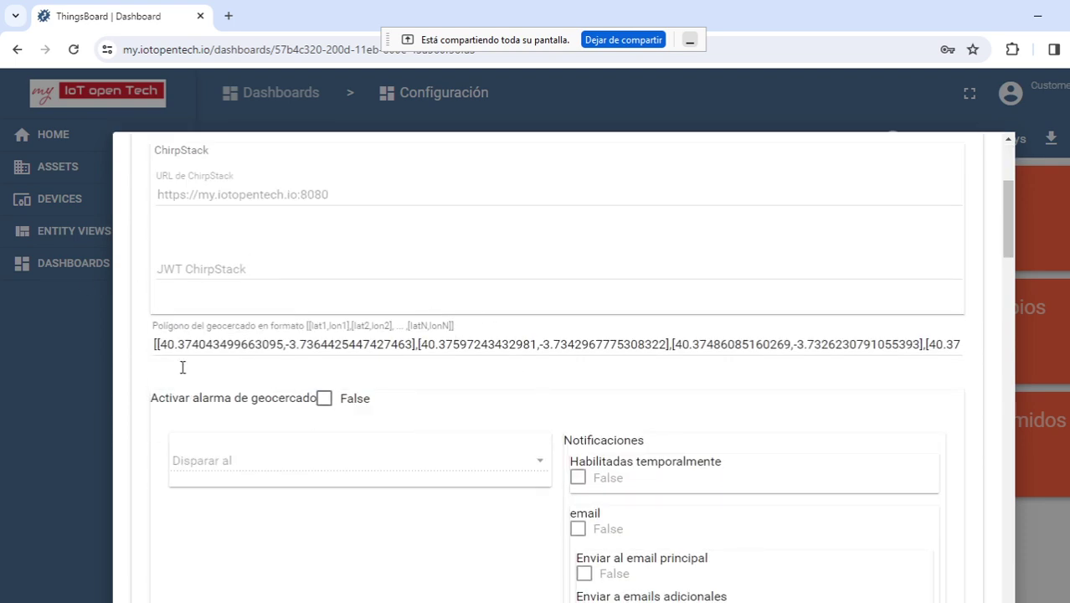
drag(1009, 236, 994, 180)
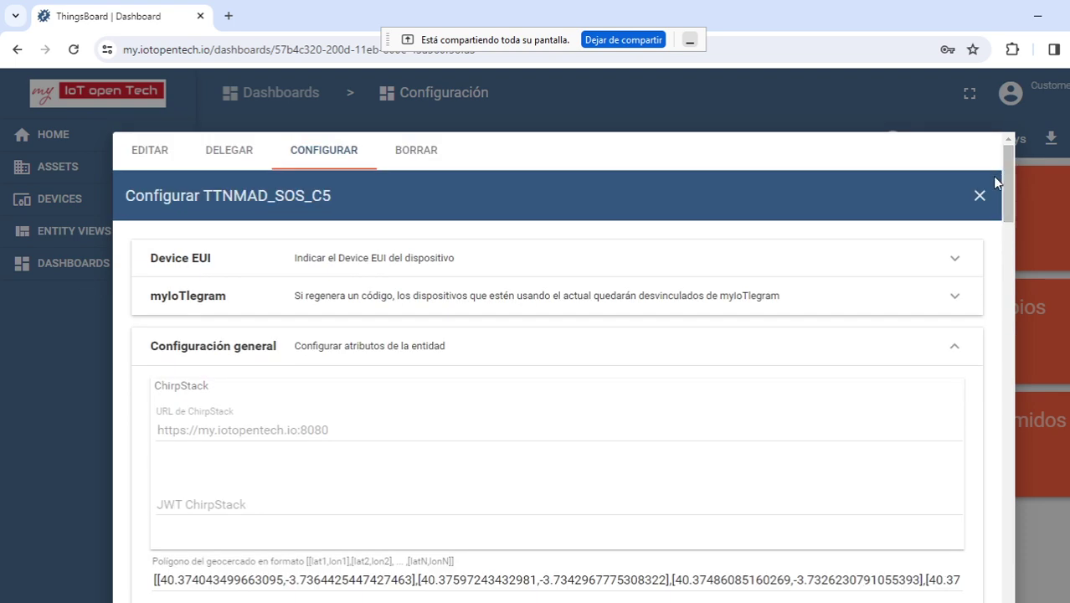
click(980, 196)
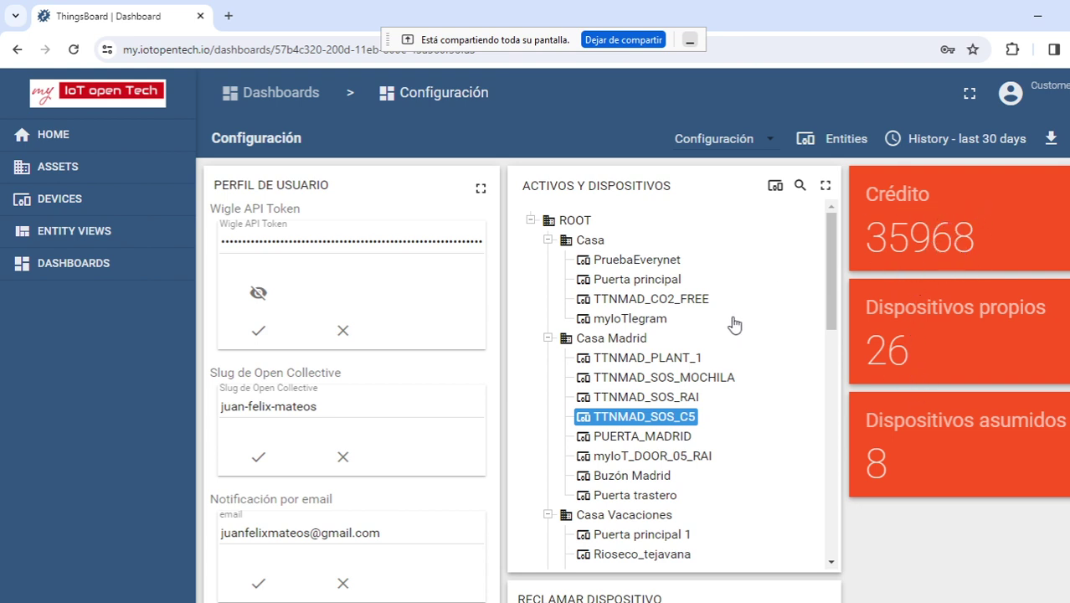
Go to the Panel de control and open the dashboard of the Buzón Madrid device.
click(776, 187)
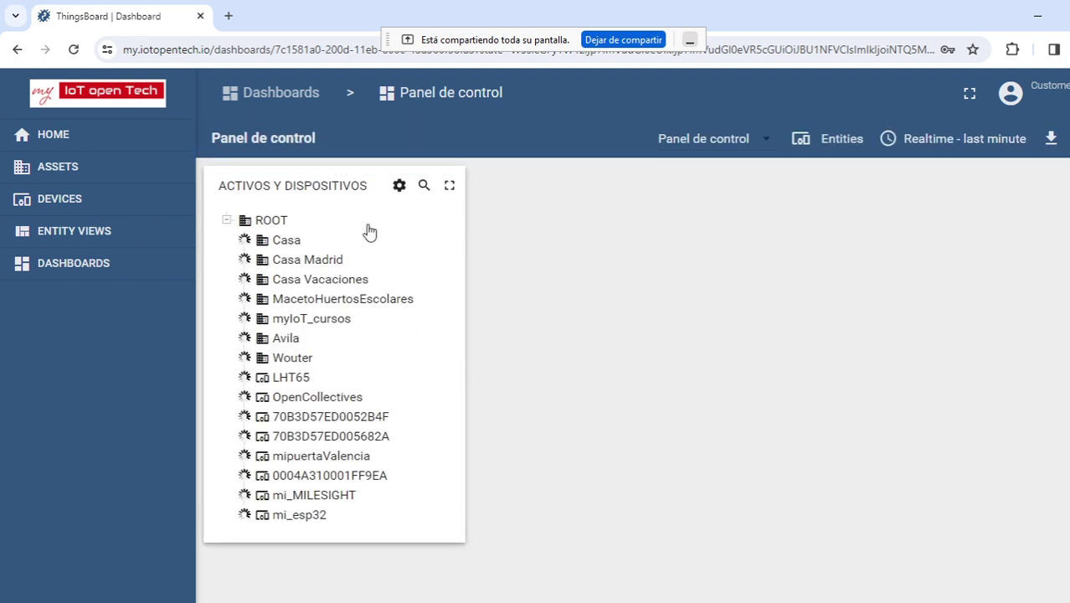
click(338, 437)
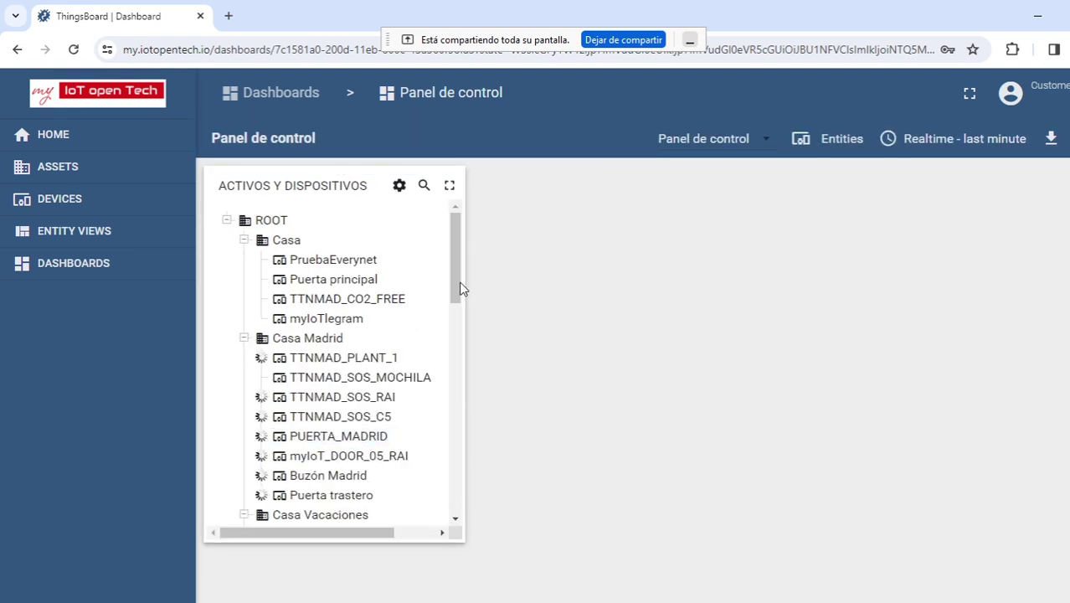
drag(460, 268, 461, 302)
click(407, 412)
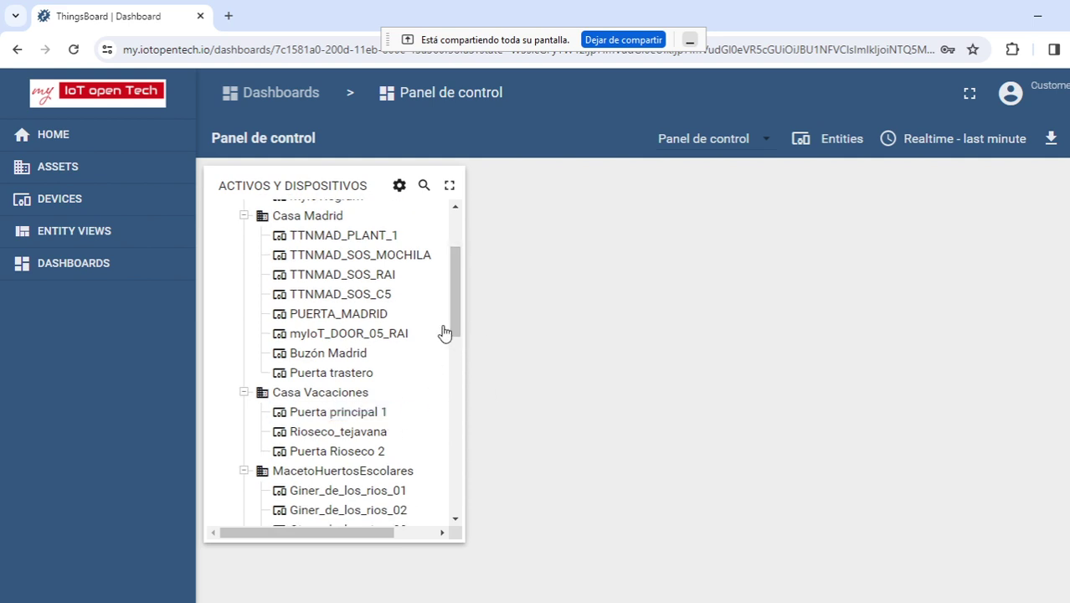
click(358, 357)
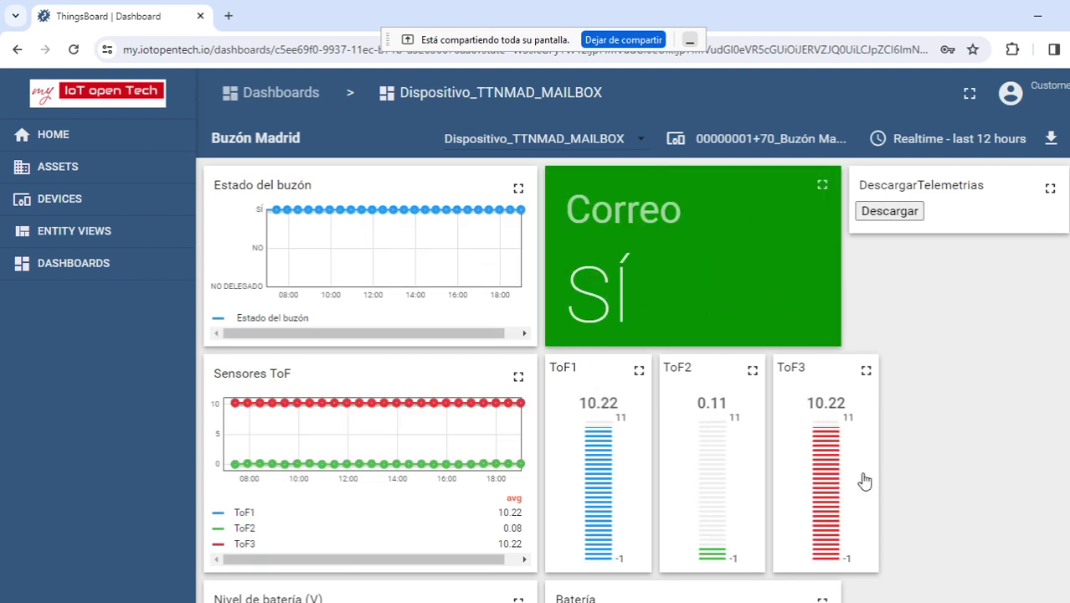
Examine the mailbox dashboard's ToF sensor charts, battery level and alarms table.
scroll(635, 380, down, 4)
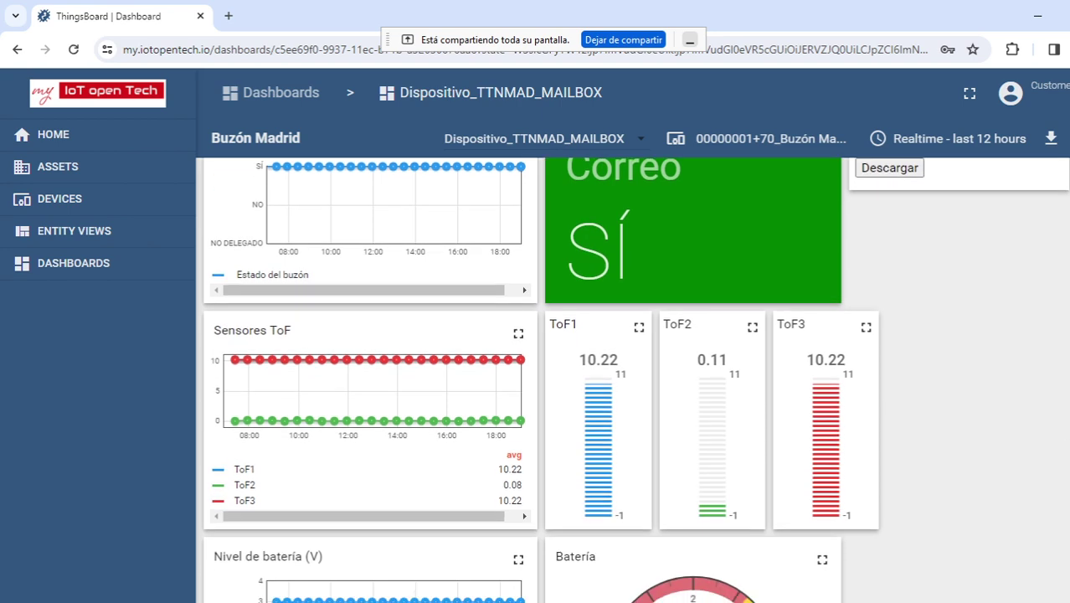
scroll(634, 380, down, 2)
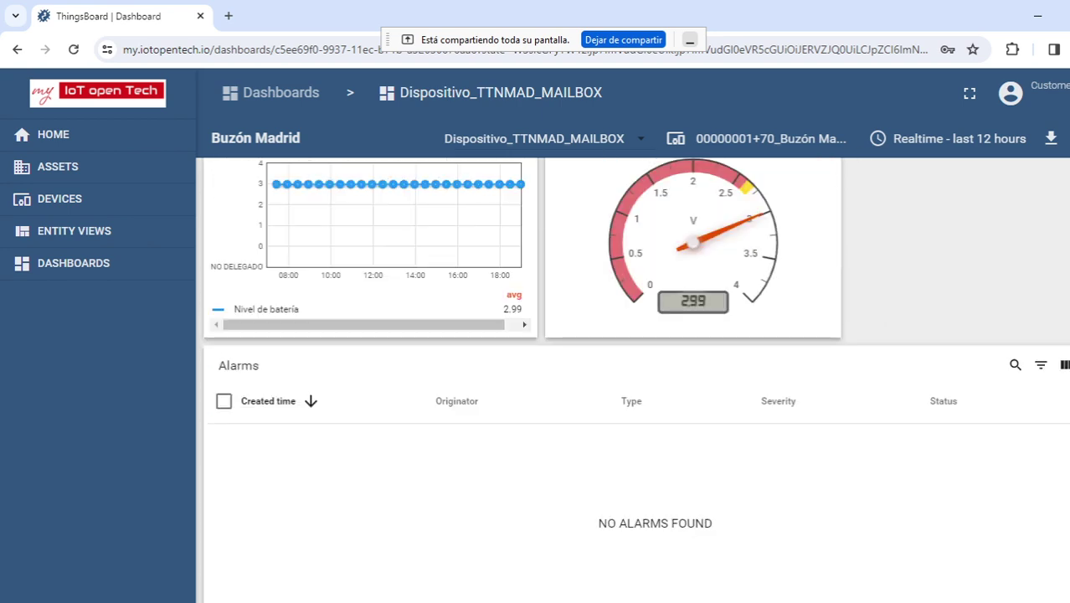
scroll(634, 380, up, 6)
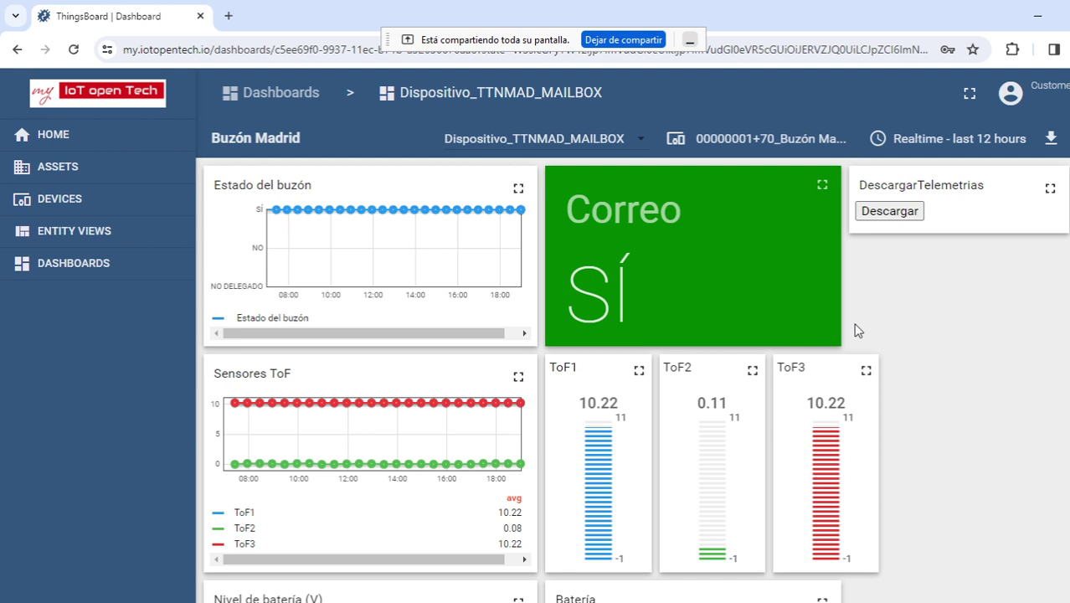
key(alt+Tab)
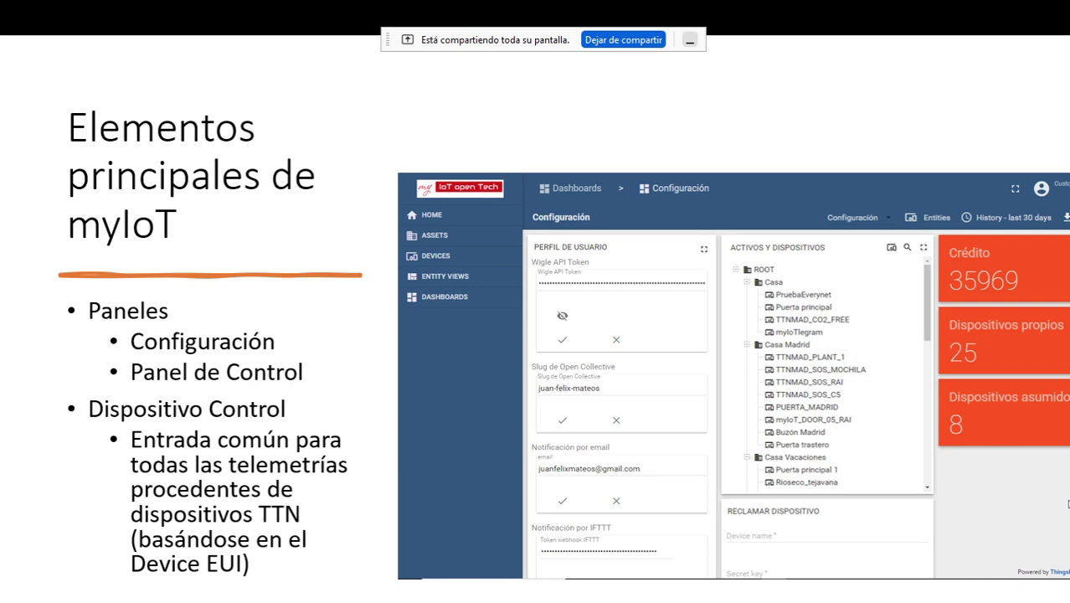
key(alt+Tab)
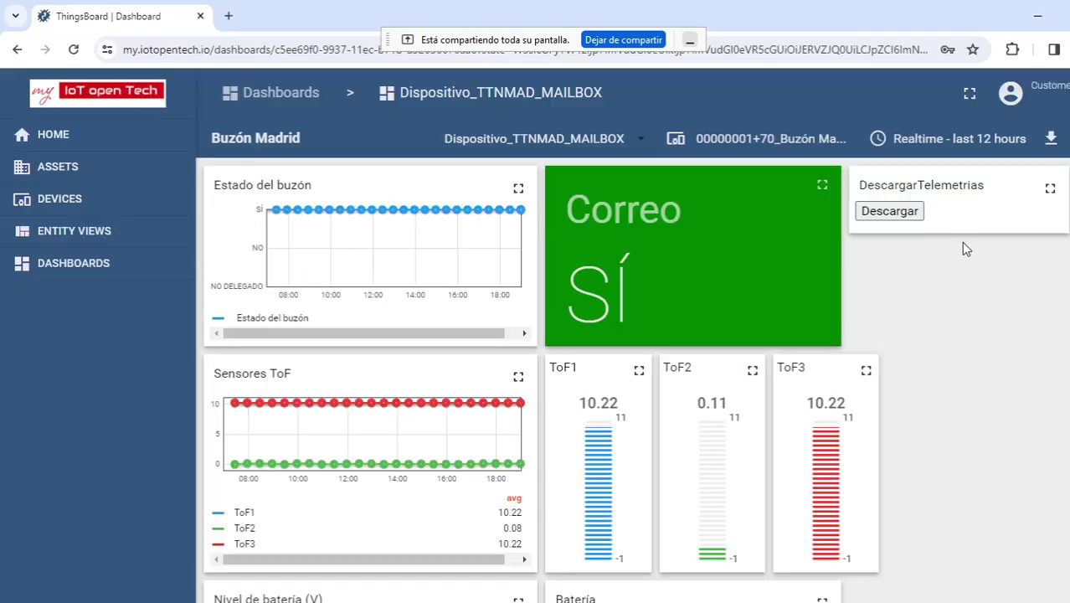
Open the account's device list and browse it, returning to the CONTROL device of type SYSTEM.
click(51, 216)
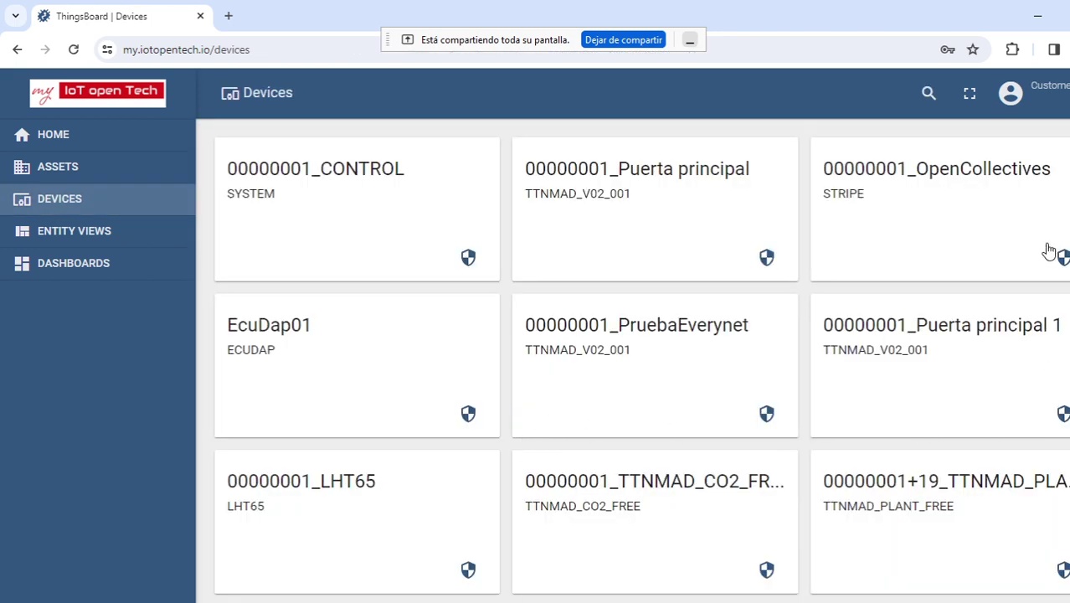
scroll(633, 360, down, 10)
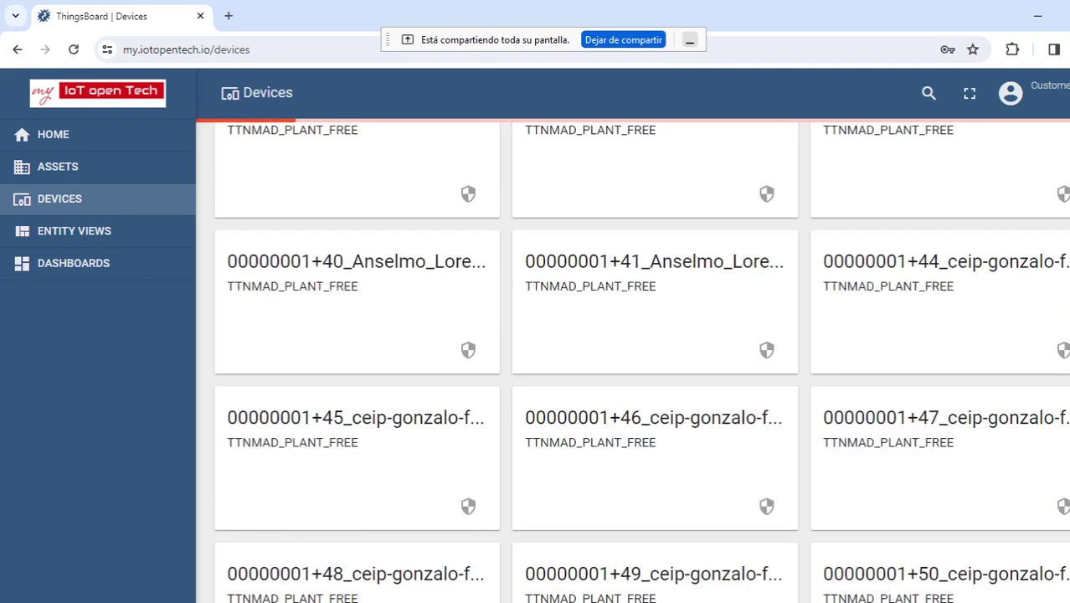
scroll(633, 360, up, 10)
scroll(633, 360, down, 5)
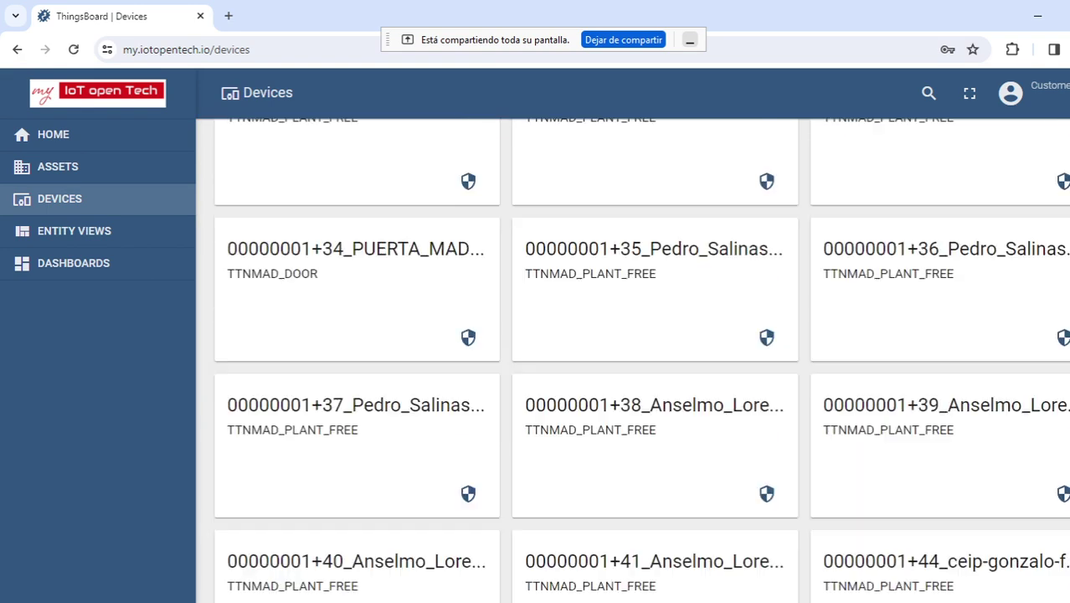
scroll(633, 360, up, 5)
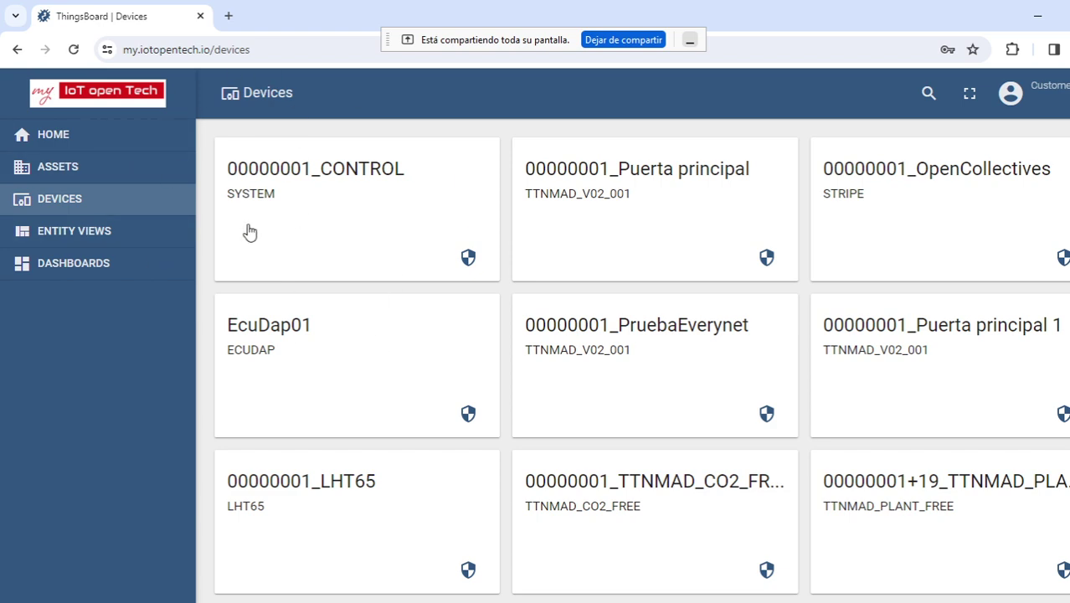
Switch back to the PowerPoint slideshow and advance to the slide on registering in myIoT.
key(alt+Tab)
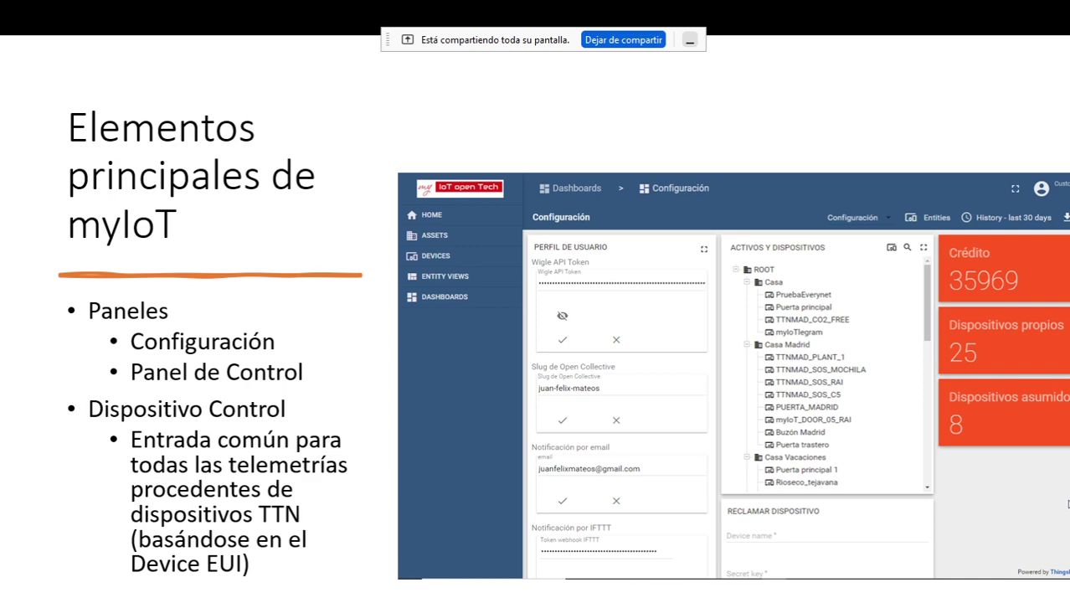
key(Right)
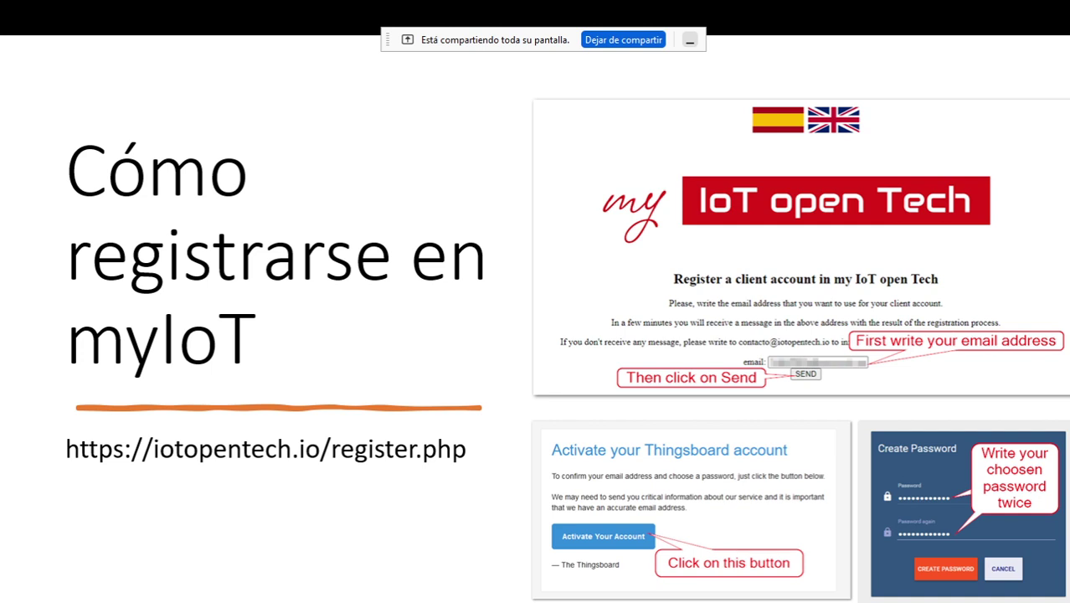
key(alt+Tab)
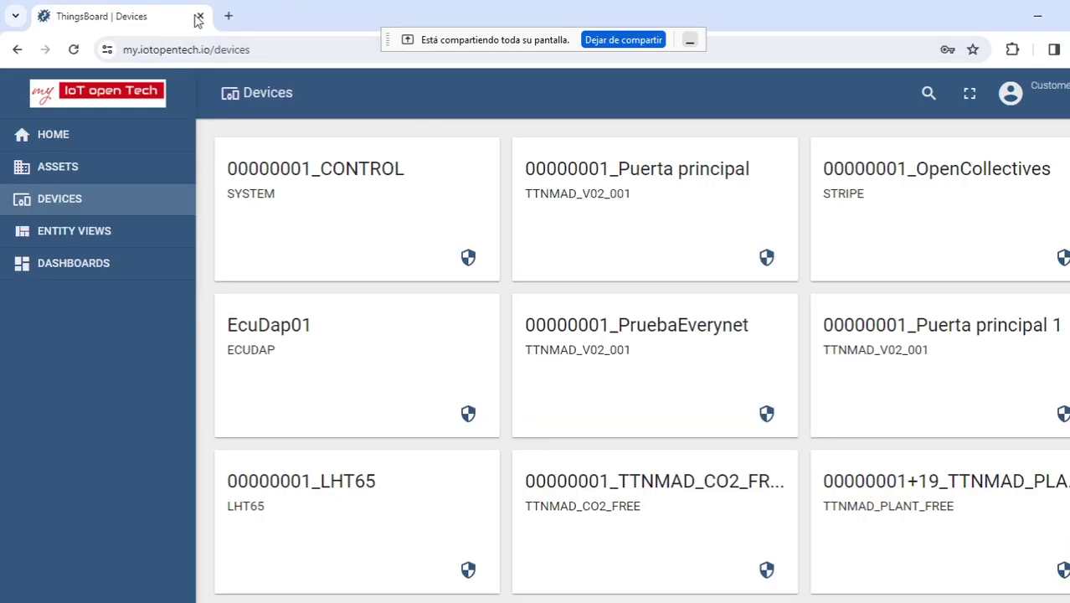
click(230, 15)
text(https)
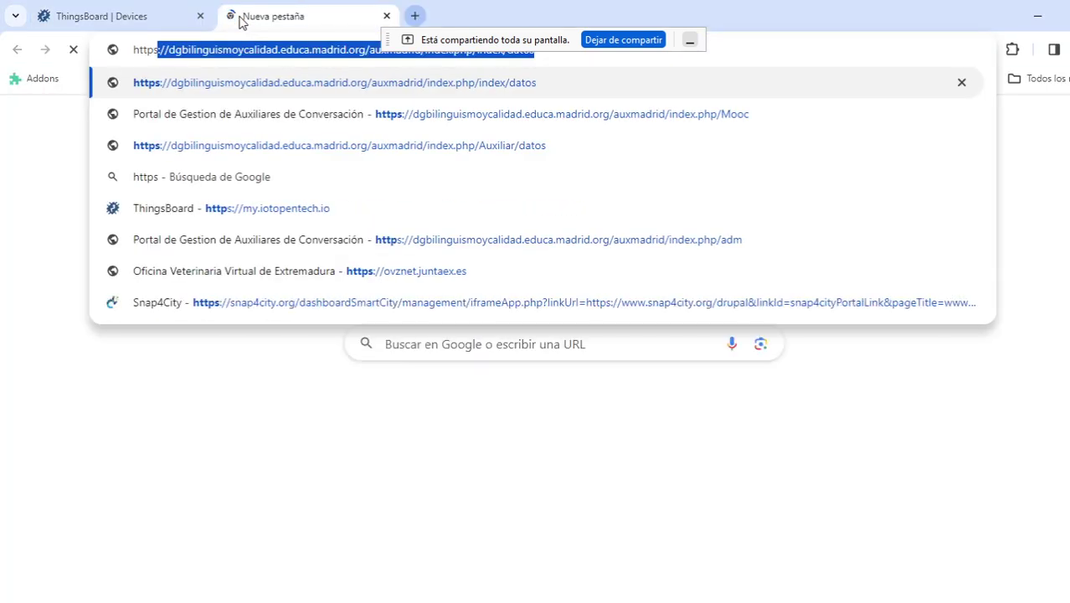
text(://)
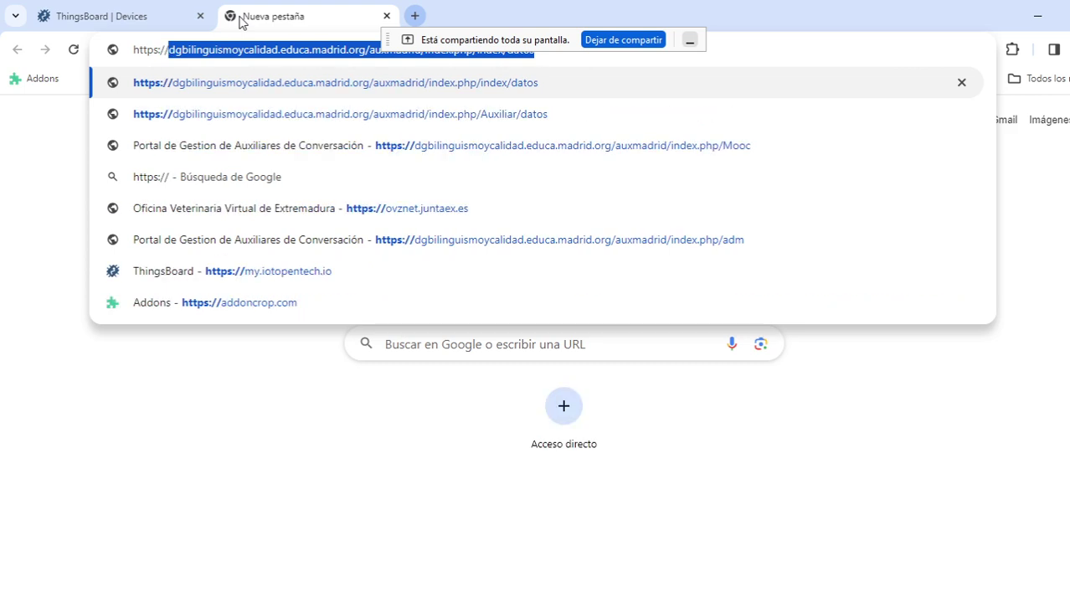
text(iotopente)
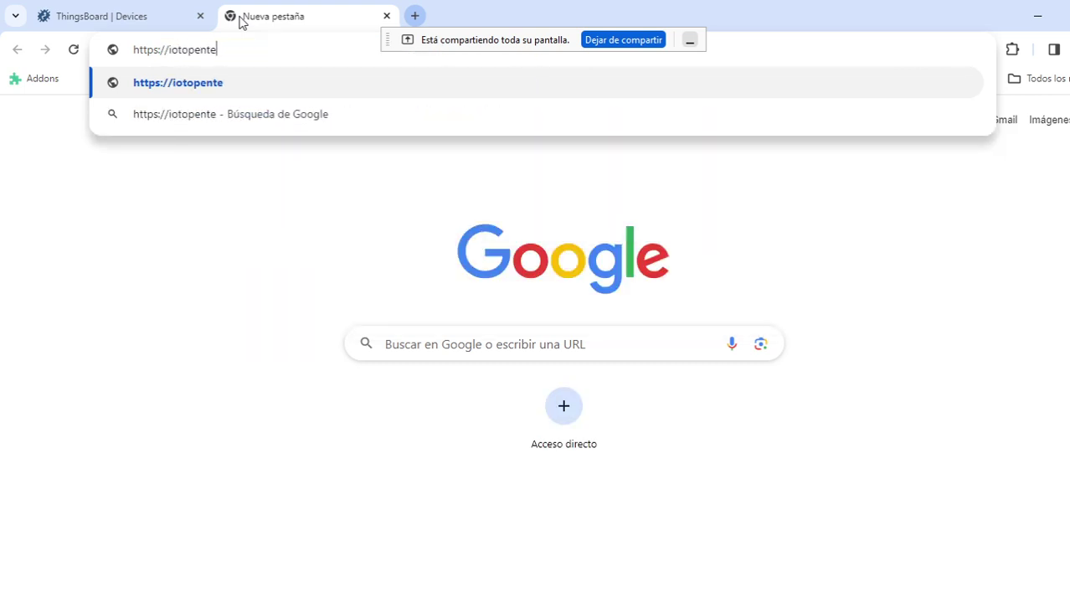
text(ch.io/)
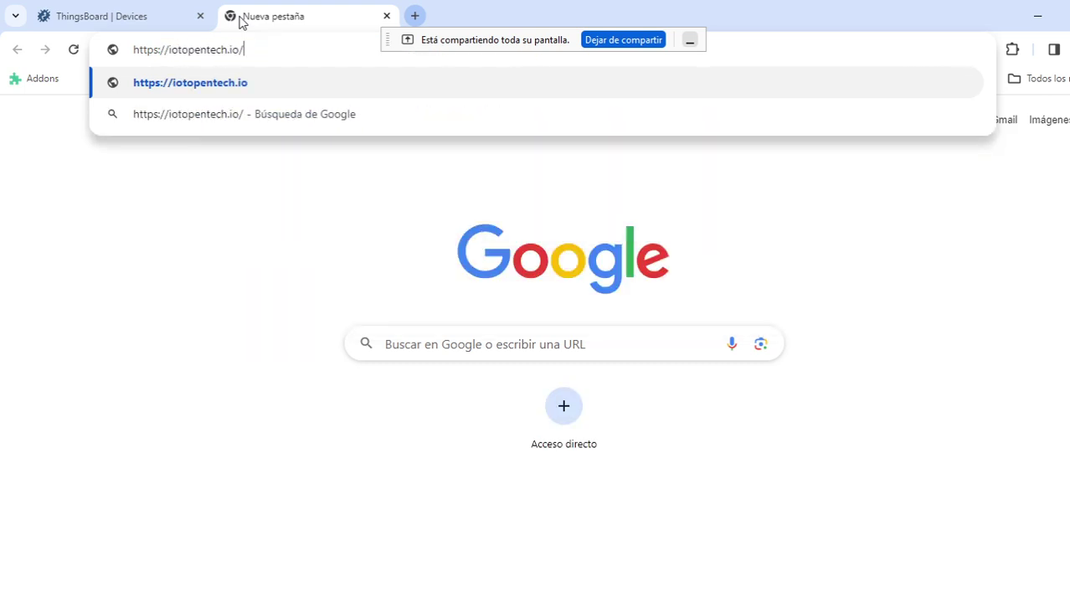
text(register.php)
key(Return)
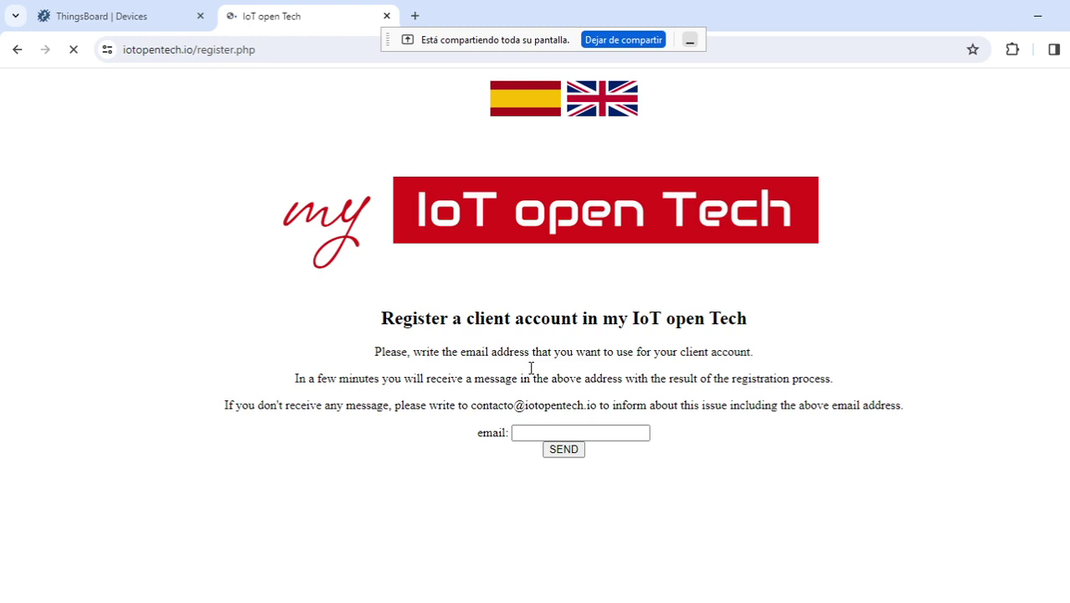
click(580, 432)
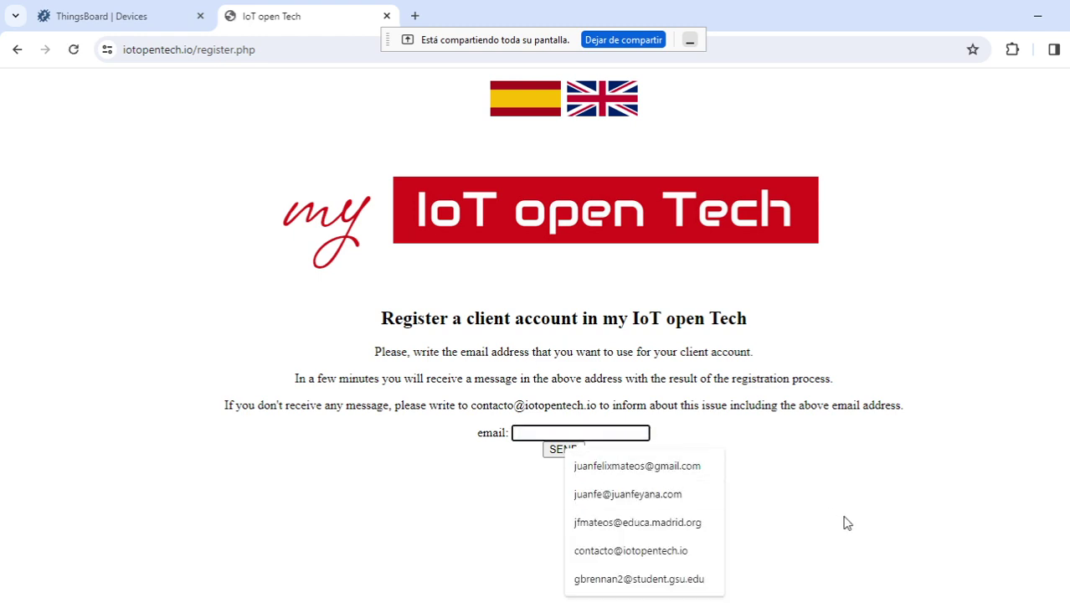
Return to the PowerPoint slideshow and advance to the slide on creating a device in myIoT.
key(alt+Tab)
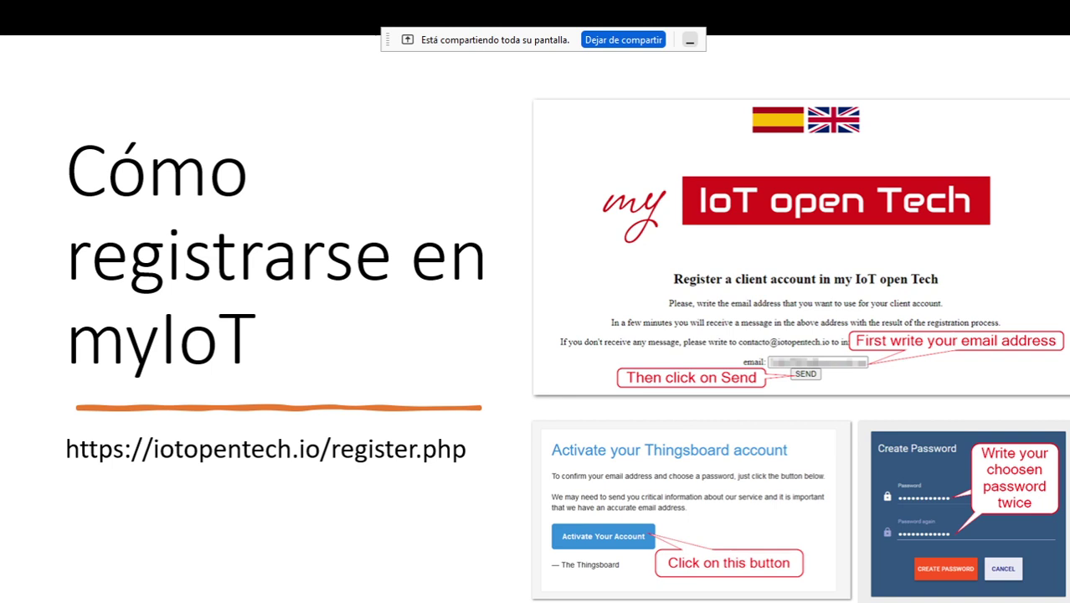
key(Right)
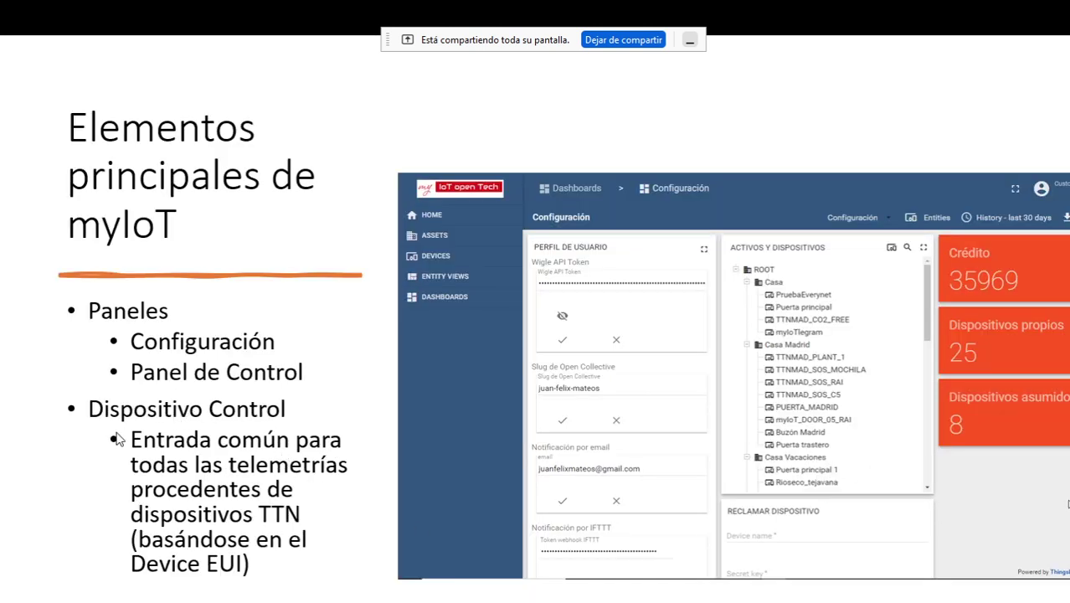
key(Left)
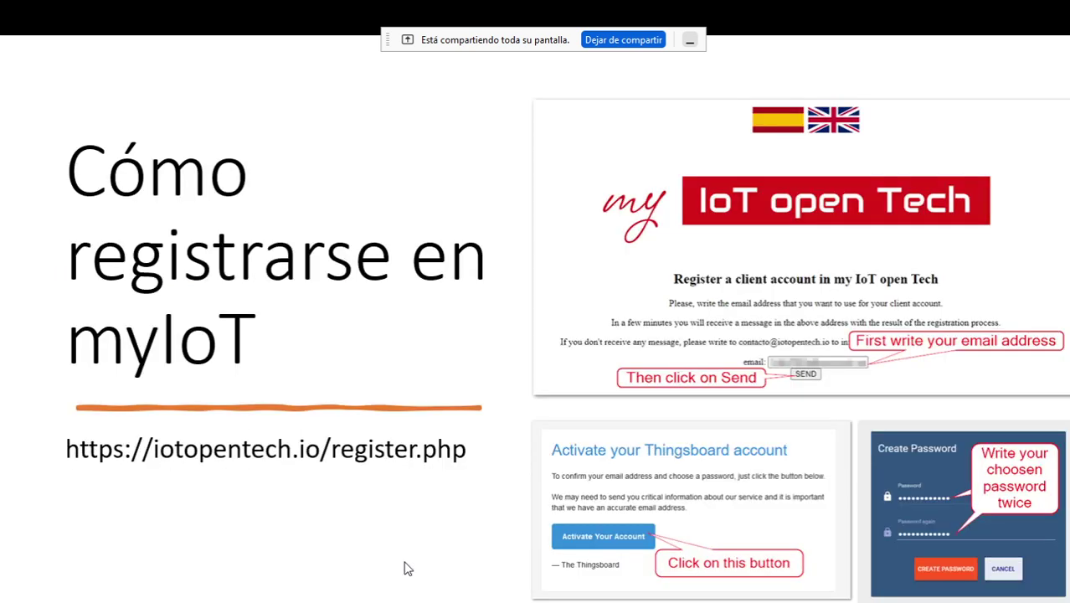
key(Right)
key(Right)
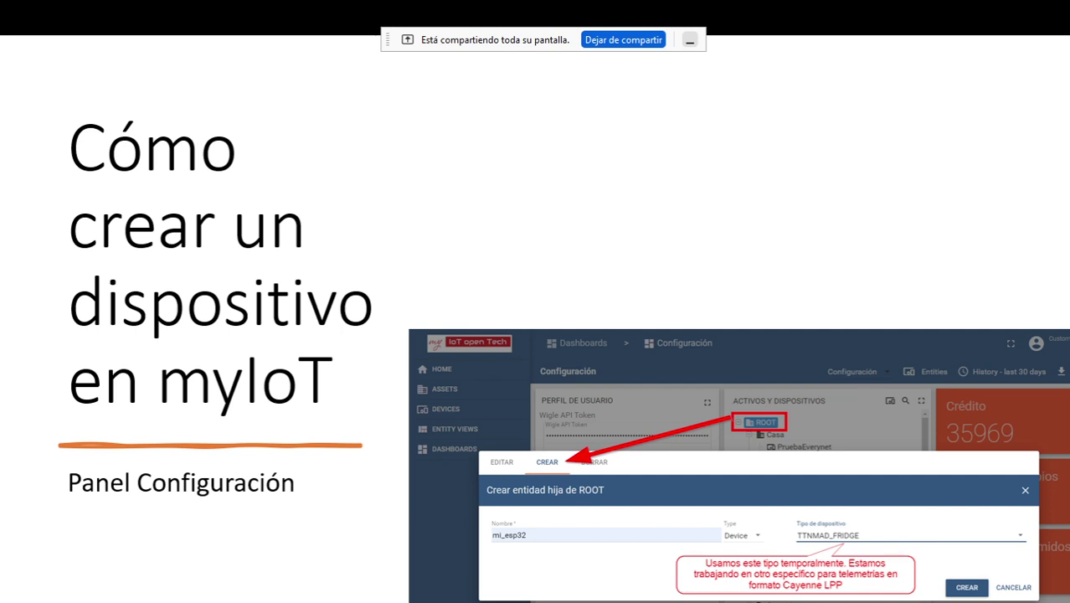
Switch back to ThingsBoard in the browser and open the Configuración dashboard from the dashboards list.
key(alt+Tab)
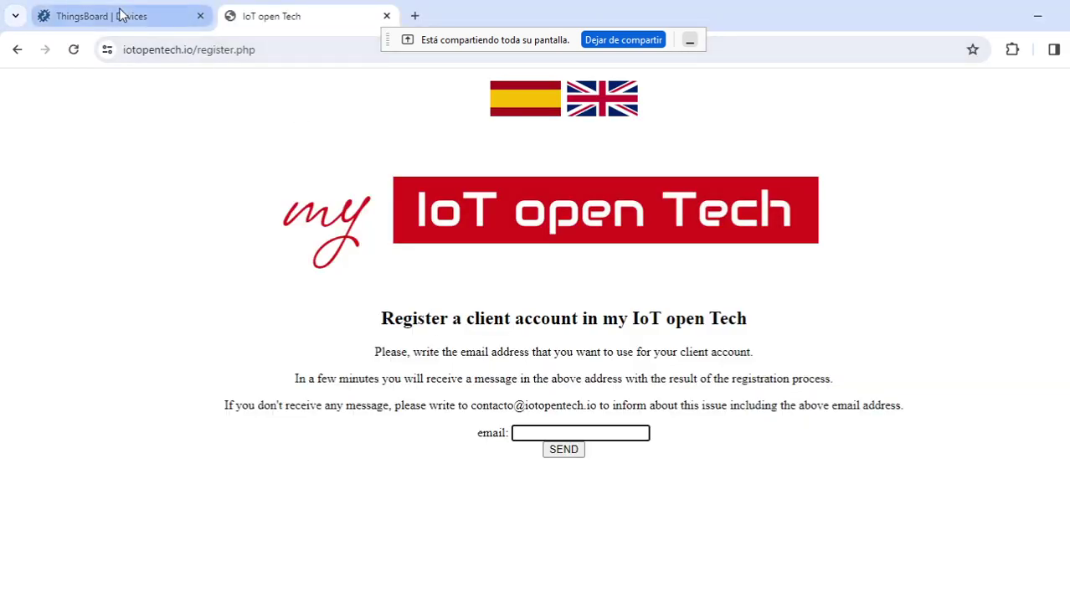
click(119, 15)
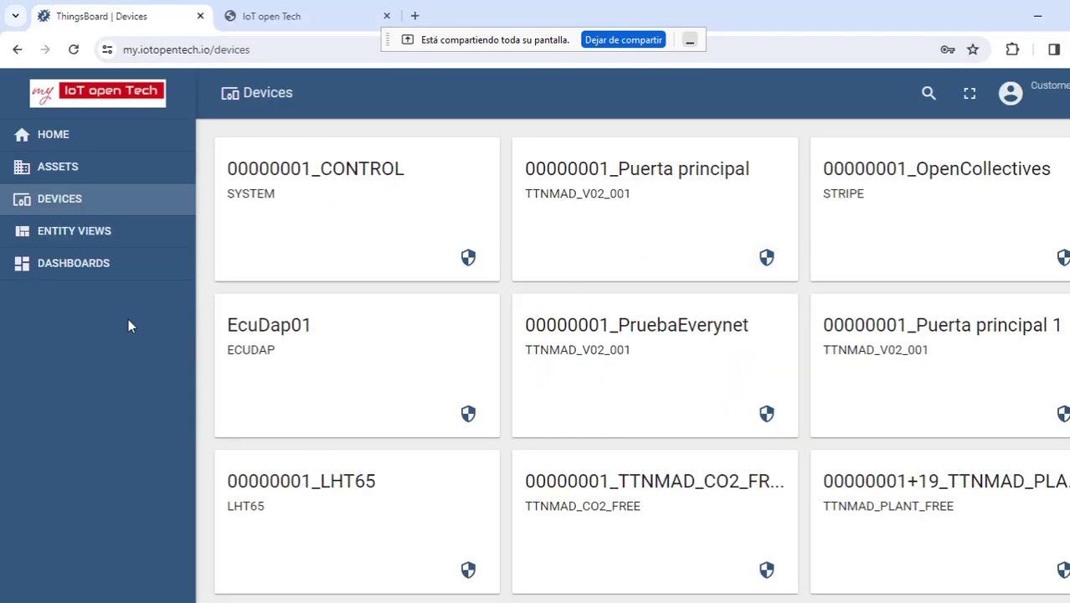
click(61, 269)
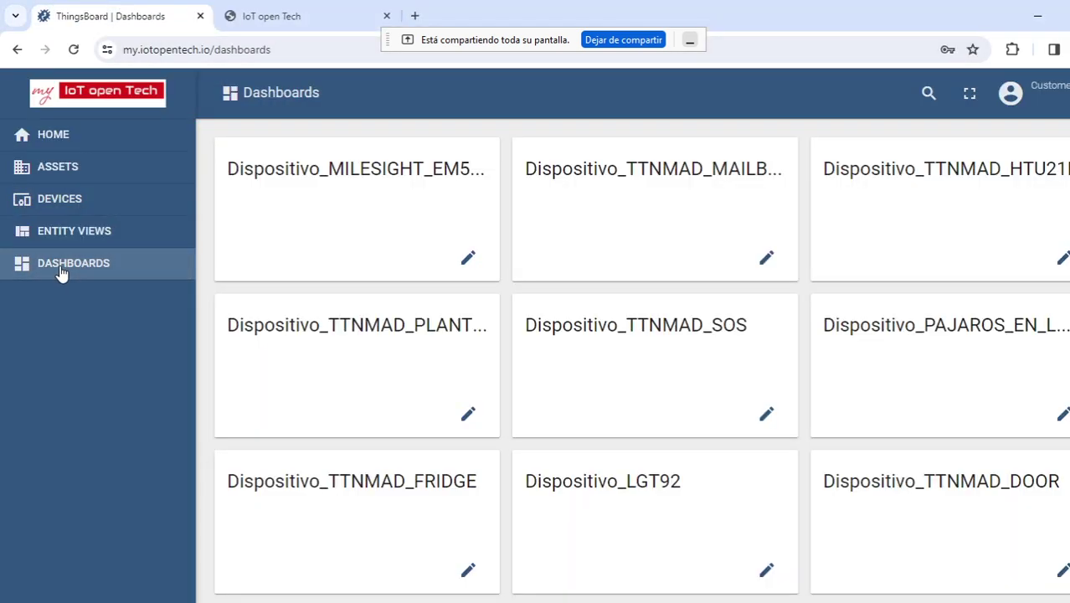
scroll(794, 523, down, 1)
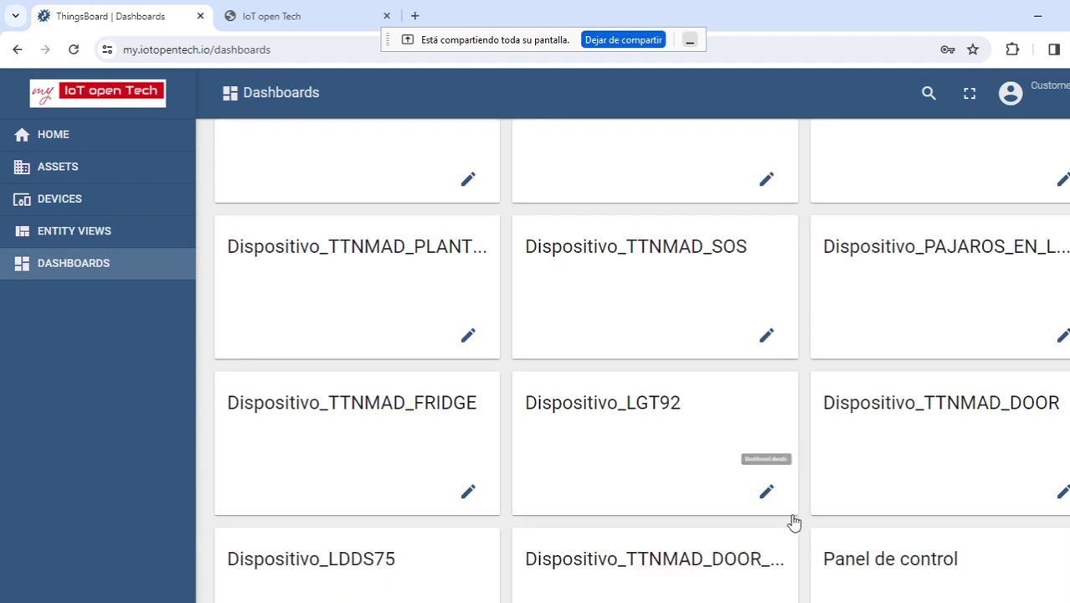
scroll(927, 580, down, 4)
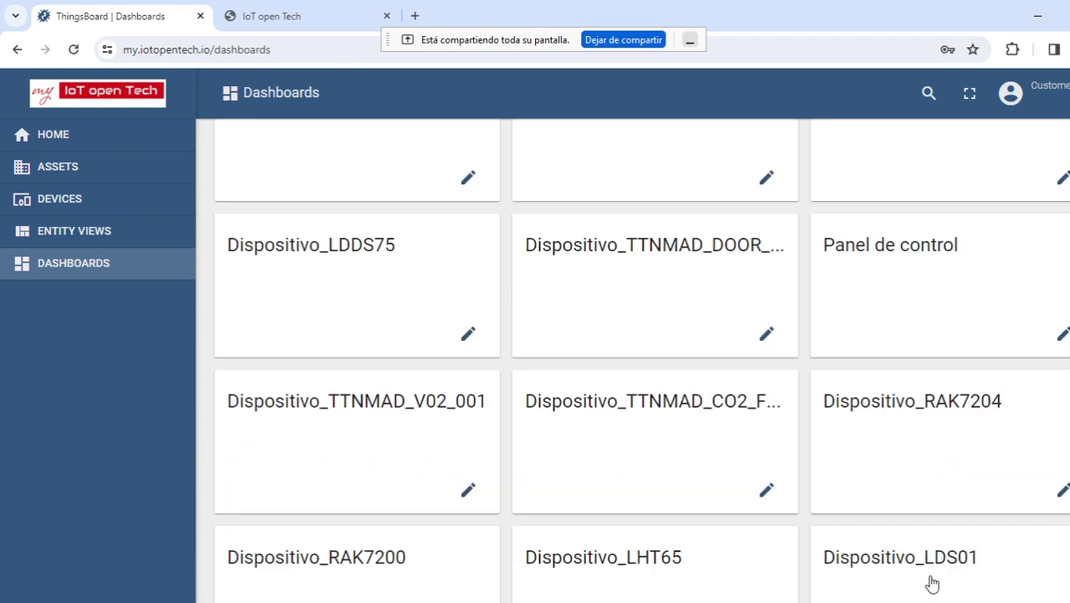
scroll(931, 581, down, 4)
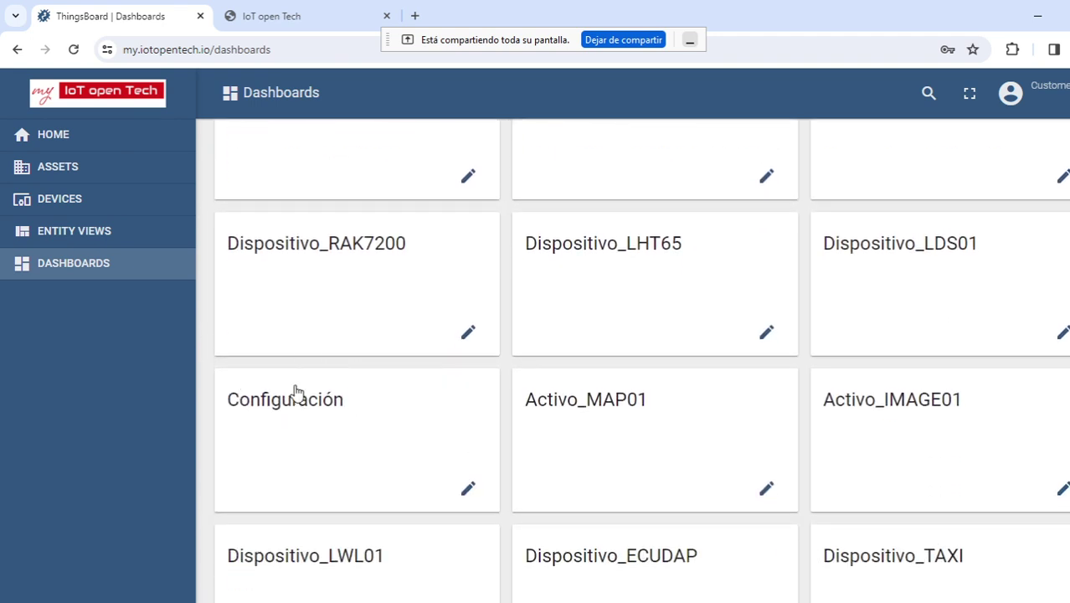
scroll(895, 523, up, 6)
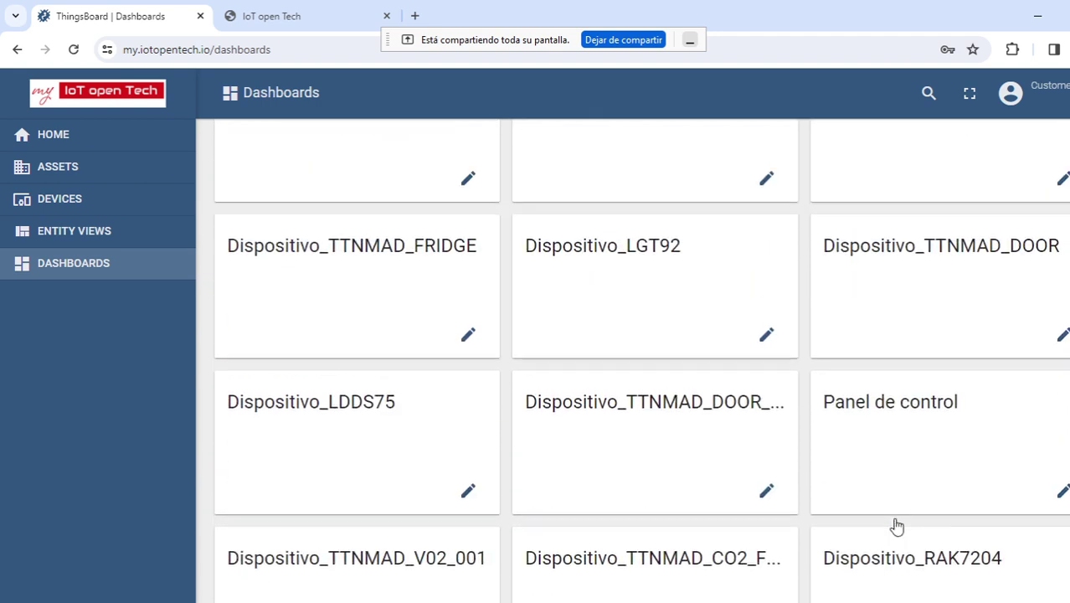
scroll(897, 526, up, 3)
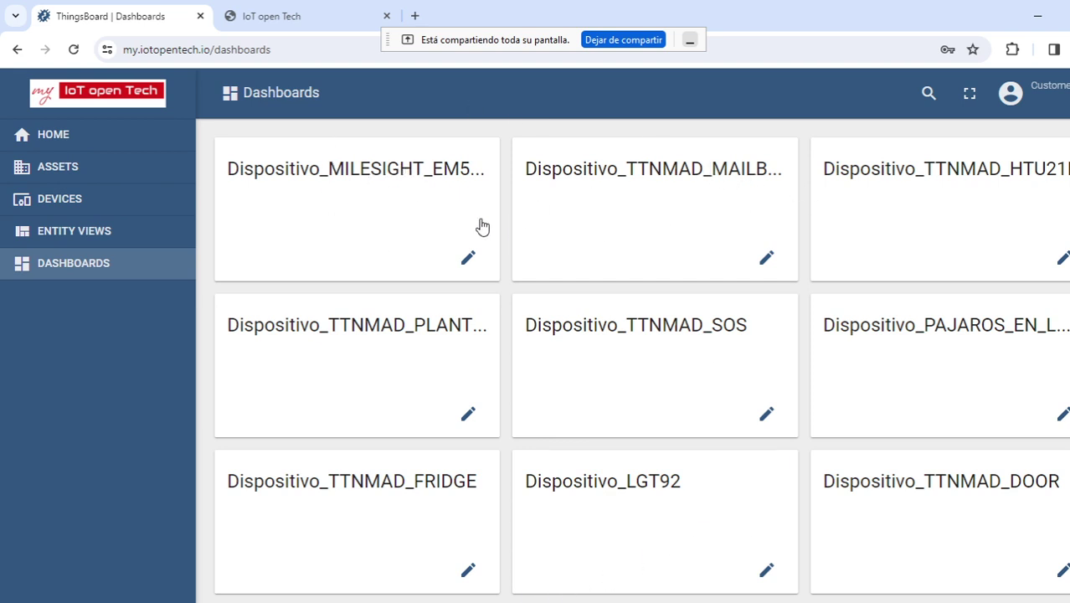
scroll(492, 314, down, 3)
scroll(473, 498, down, 2)
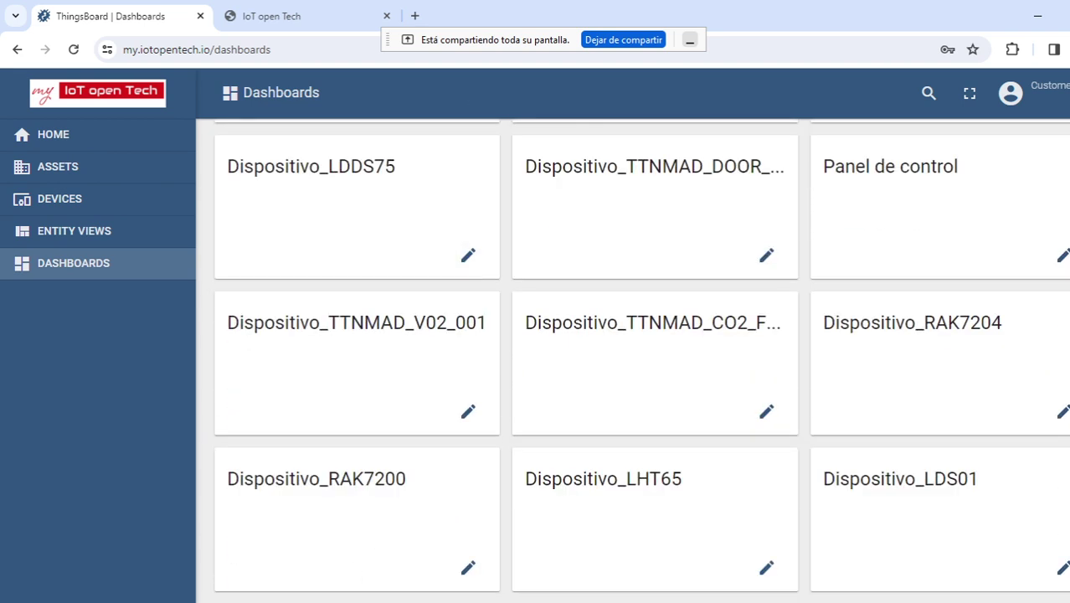
click(407, 541)
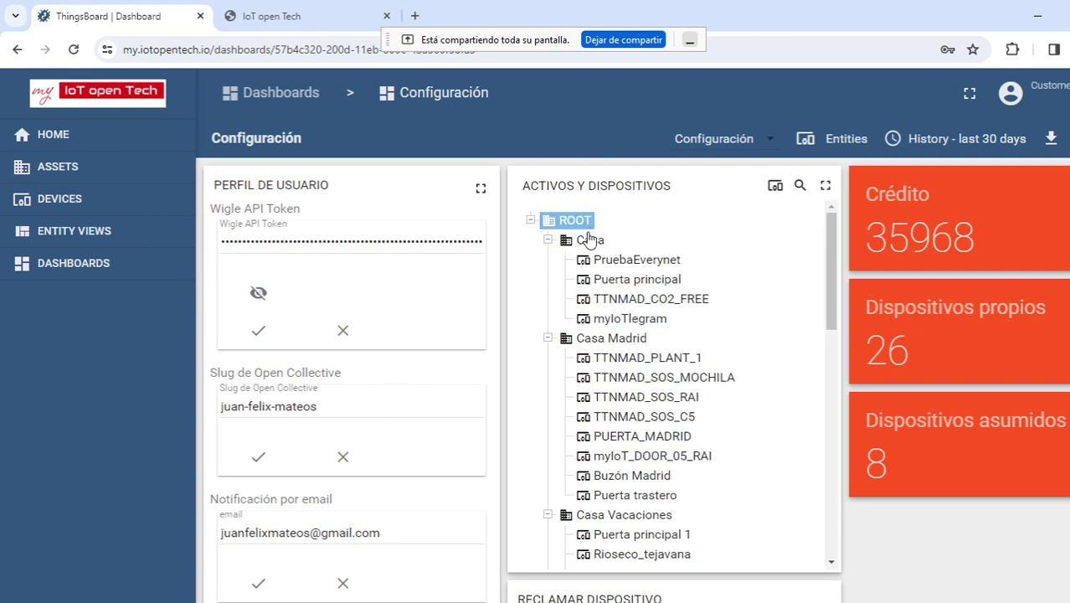
Start a child entity under the Casa asset, named esp32_lpp2 and with Type set to Device.
drag(832, 322, 860, 270)
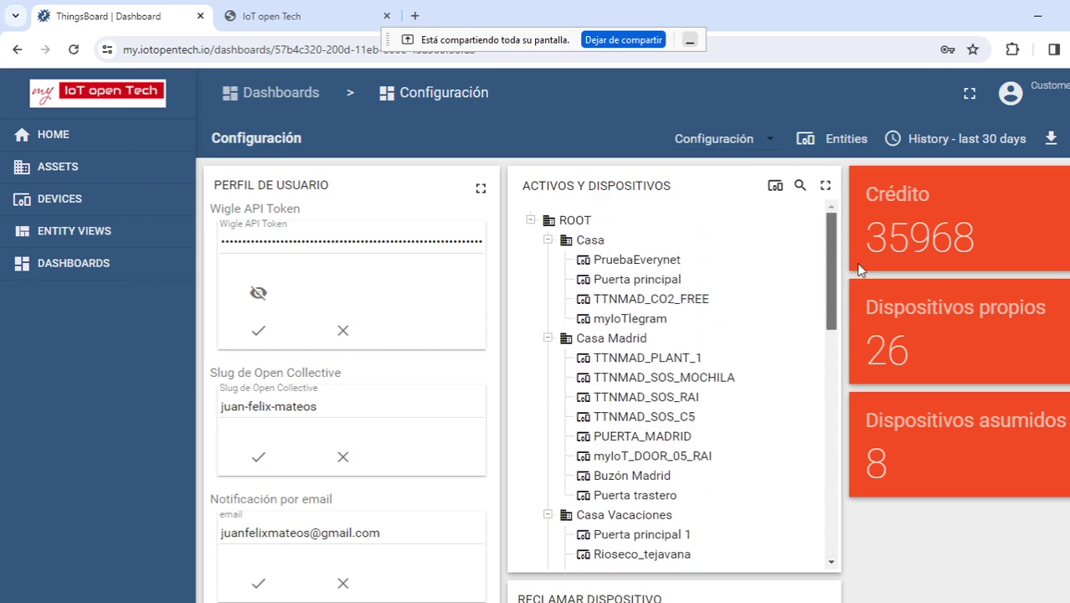
click(595, 244)
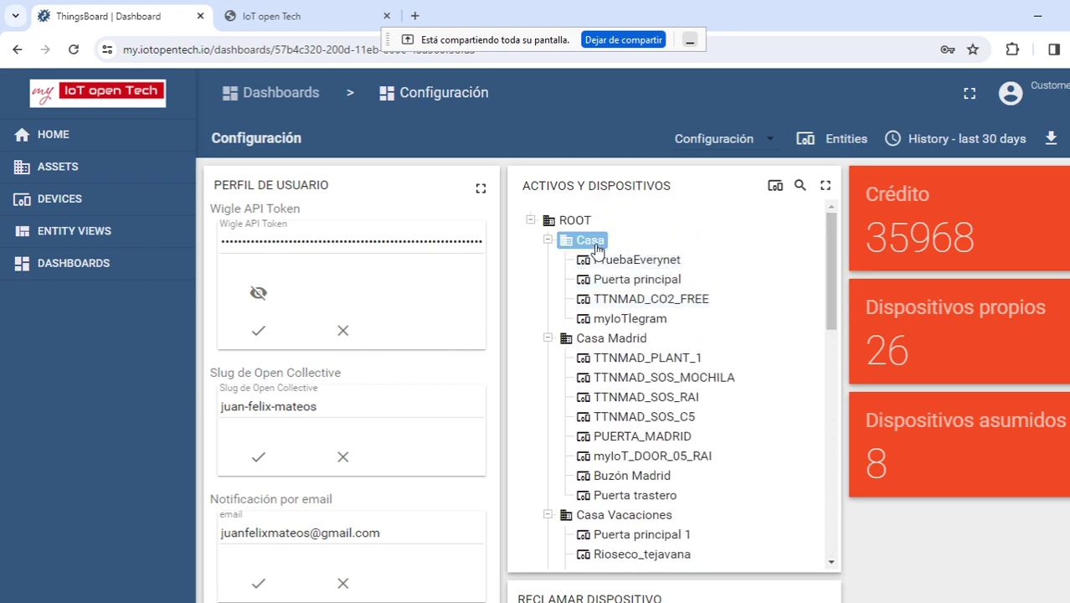
double_click(592, 242)
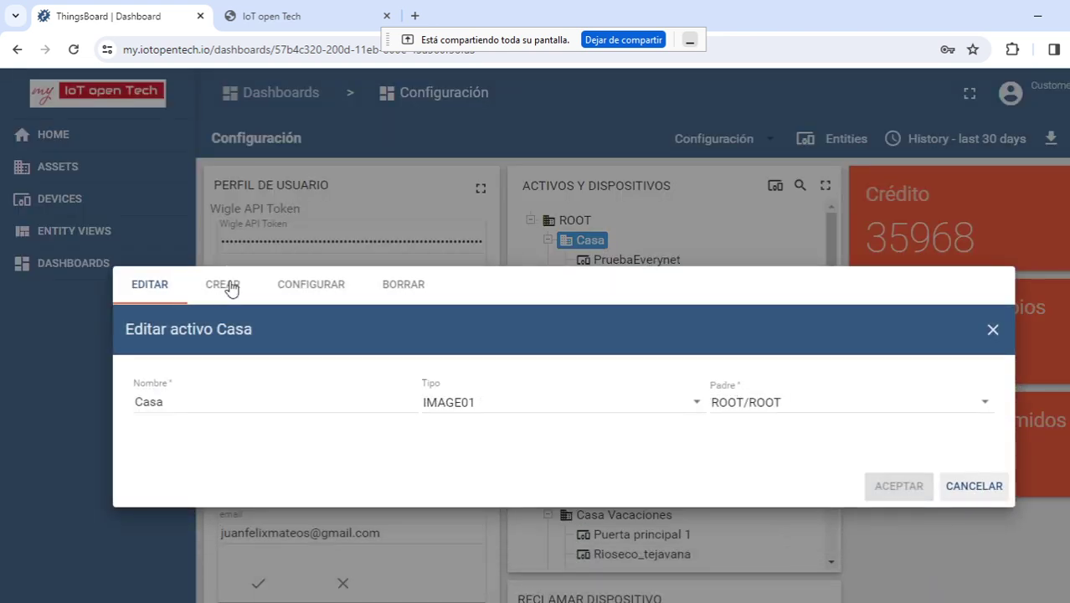
click(224, 285)
click(207, 401)
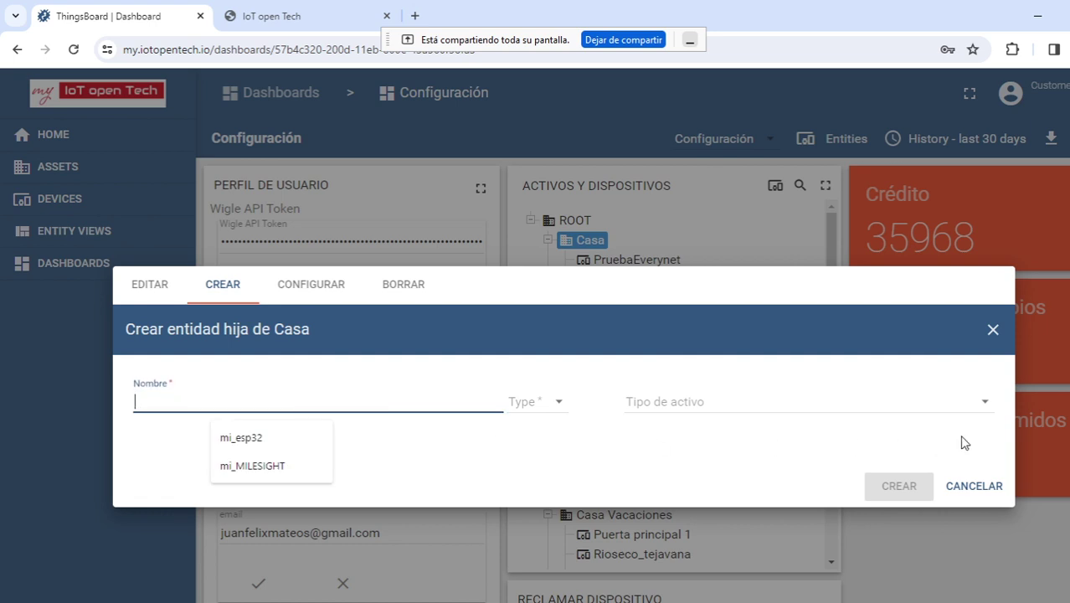
text(esp)
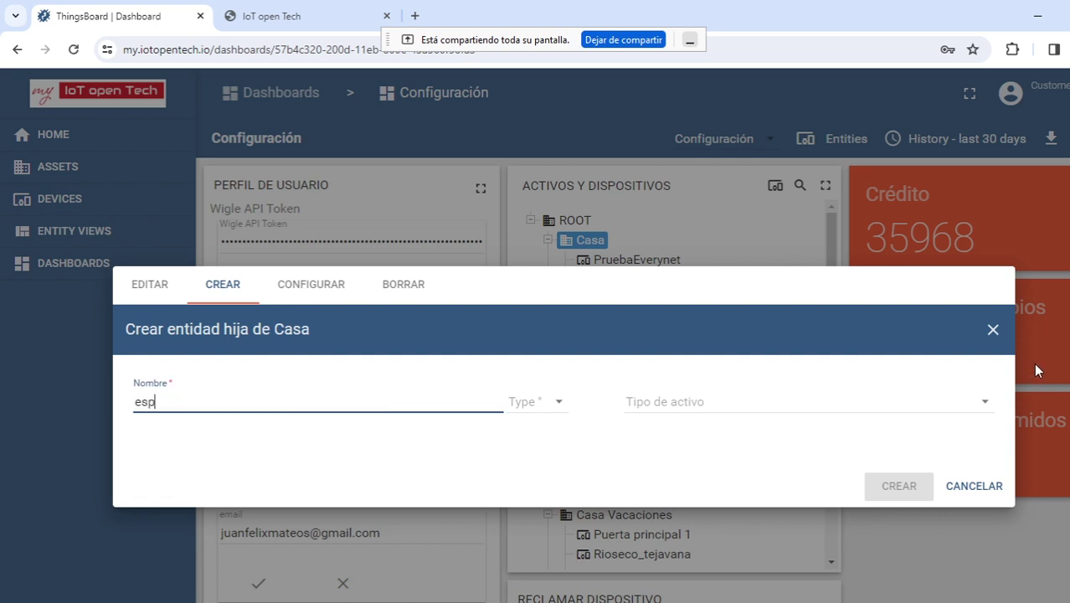
text(32_lpp2)
click(552, 402)
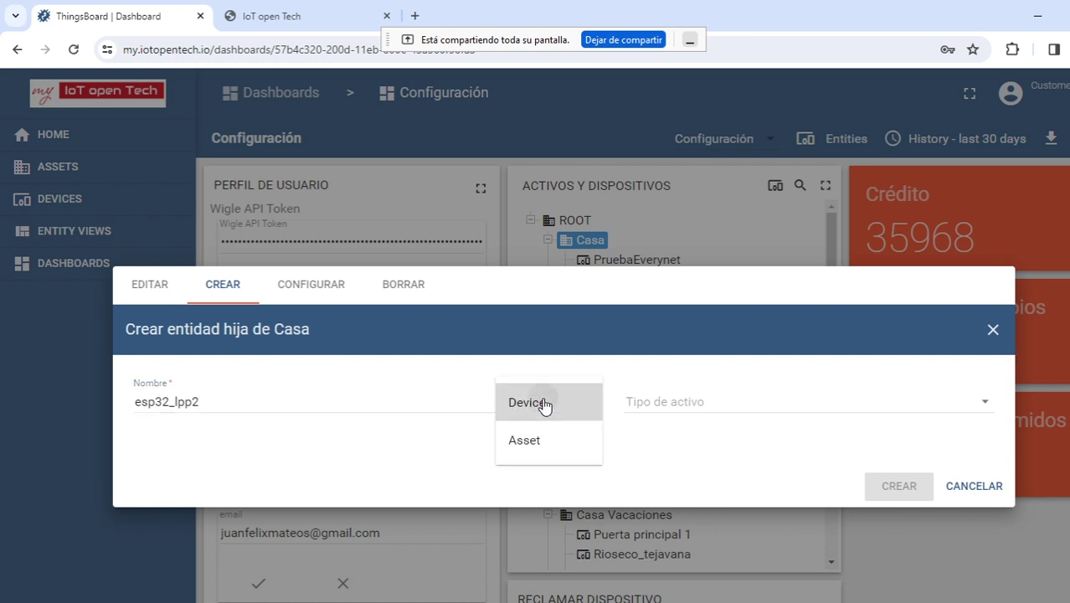
click(544, 404)
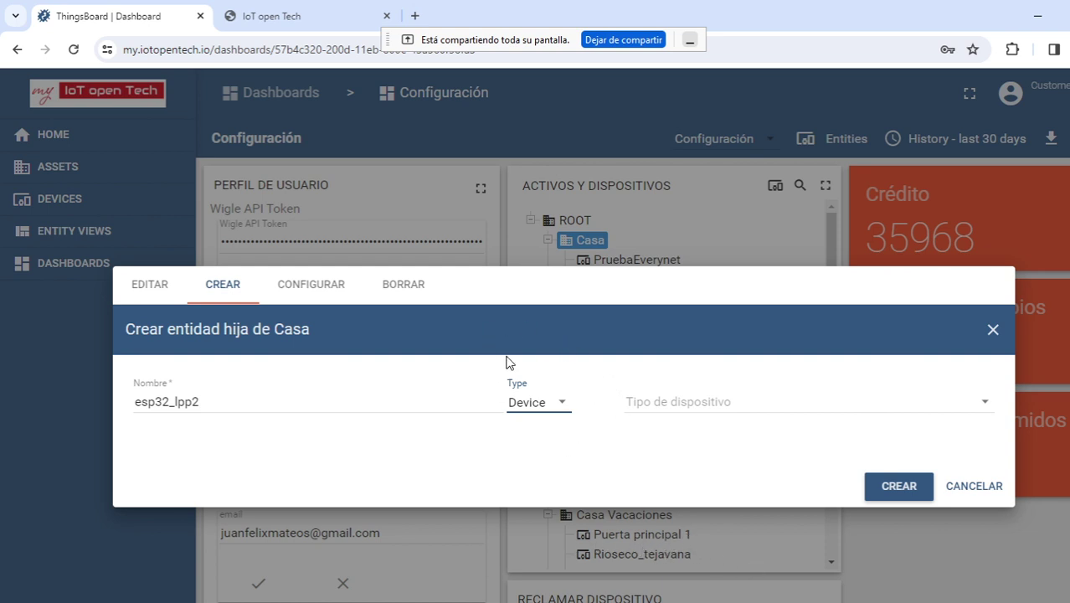
Set the new entity's device type to CAYENNE_LPP2 and create the device.
click(665, 404)
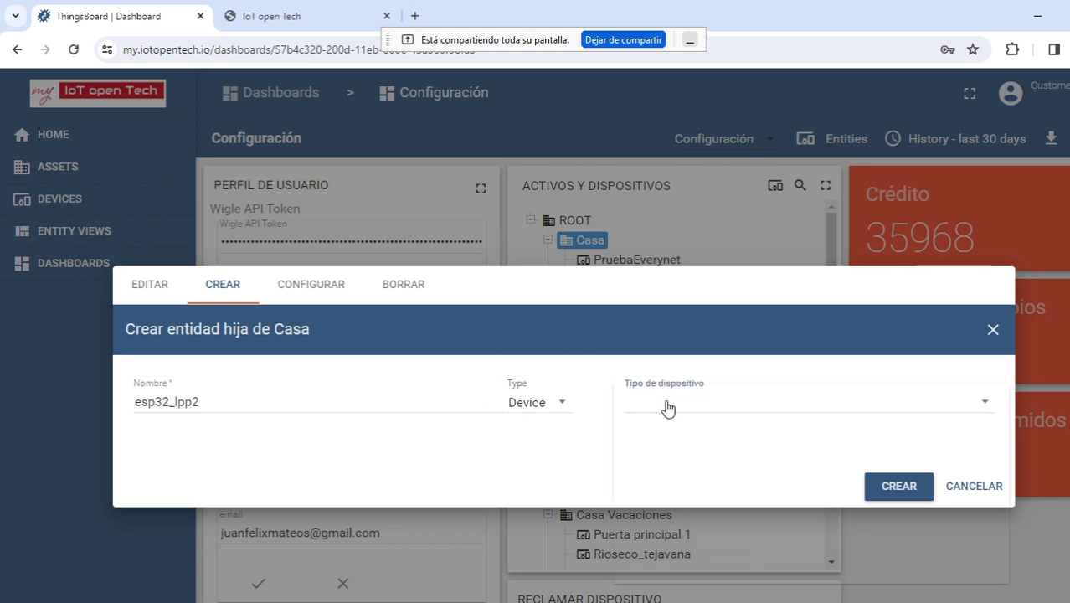
drag(1003, 427, 1008, 537)
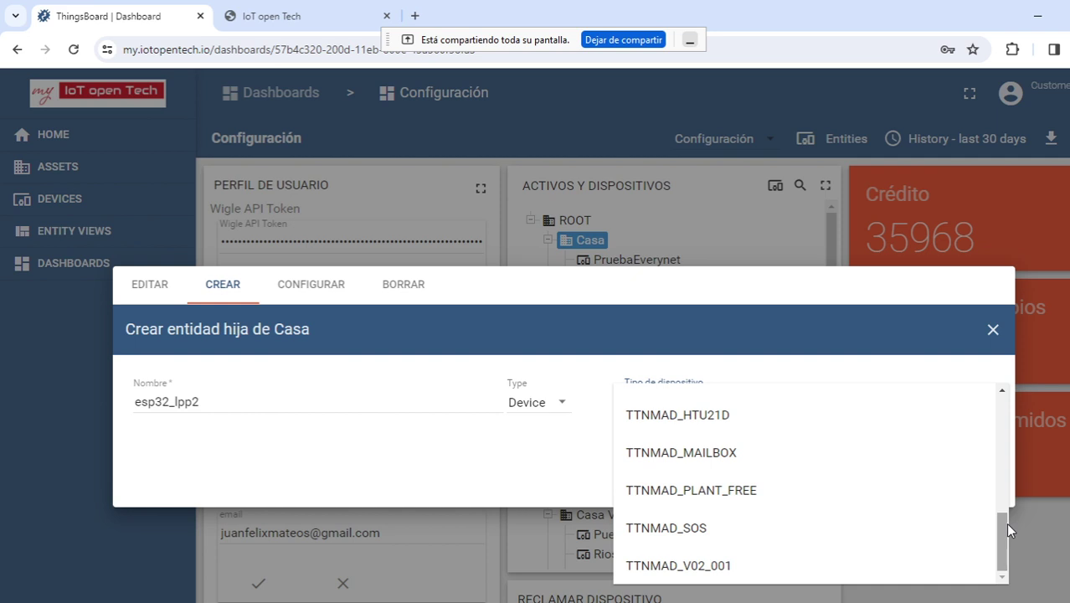
drag(1006, 534, 1015, 405)
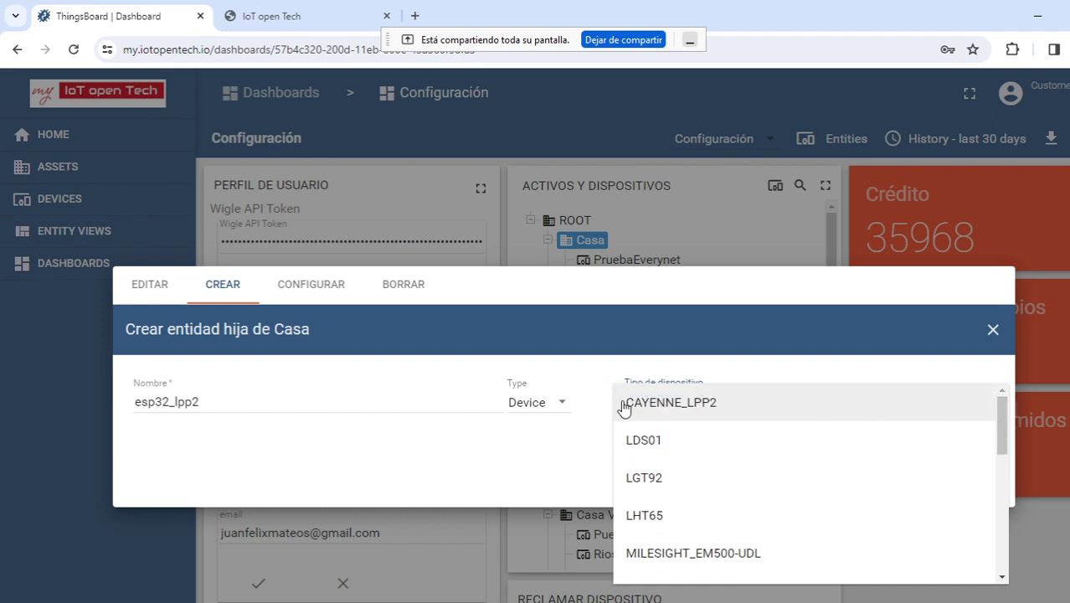
click(678, 405)
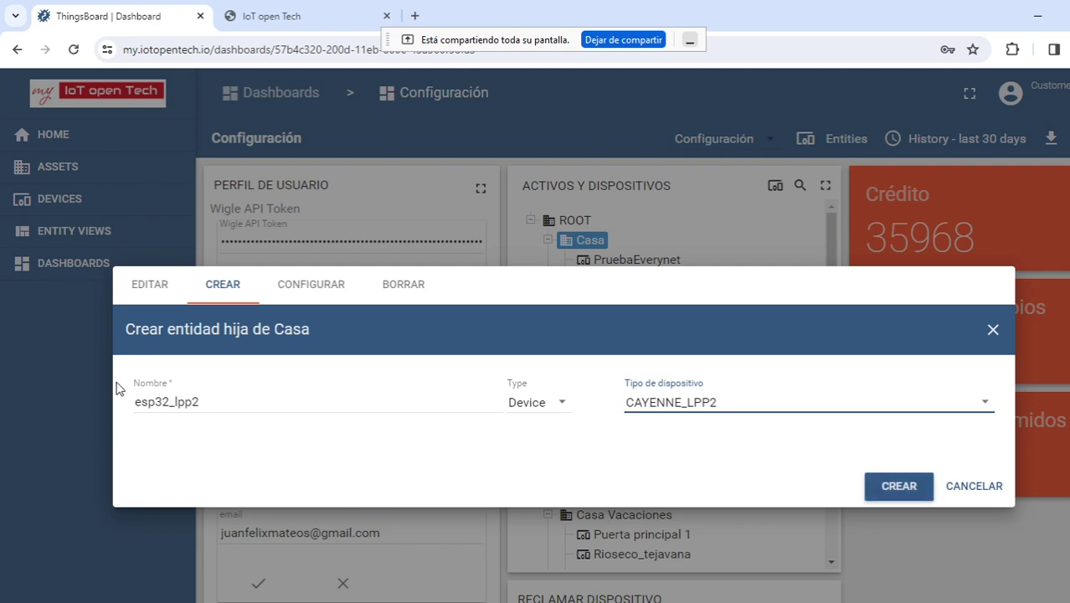
click(898, 488)
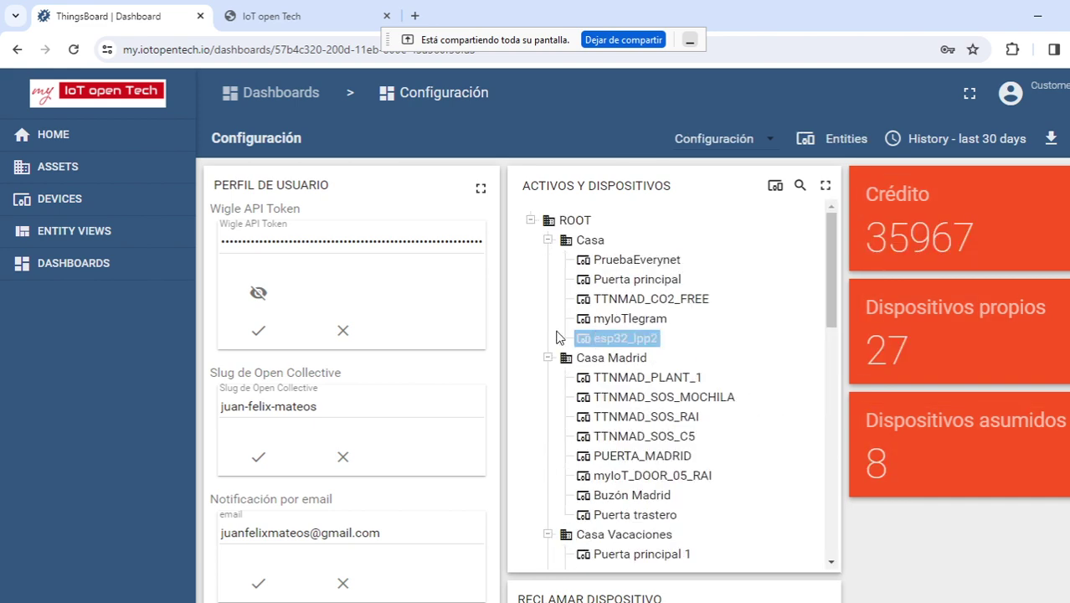
Select the esp32_lpp2 device in the assets and devices tree, and return to the PowerPoint slideshow.
click(624, 341)
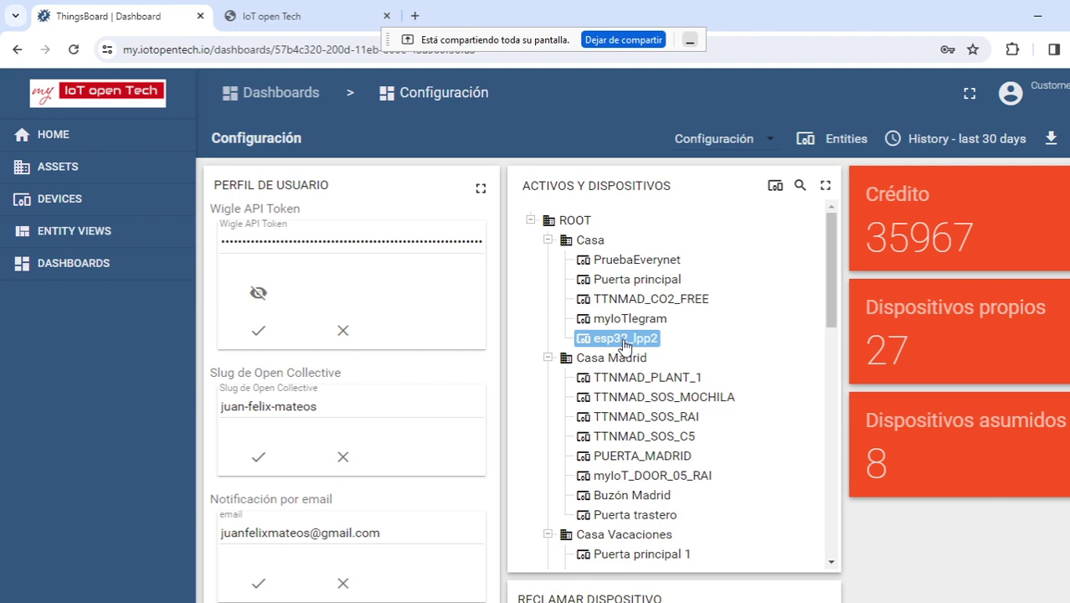
key(alt+Tab)
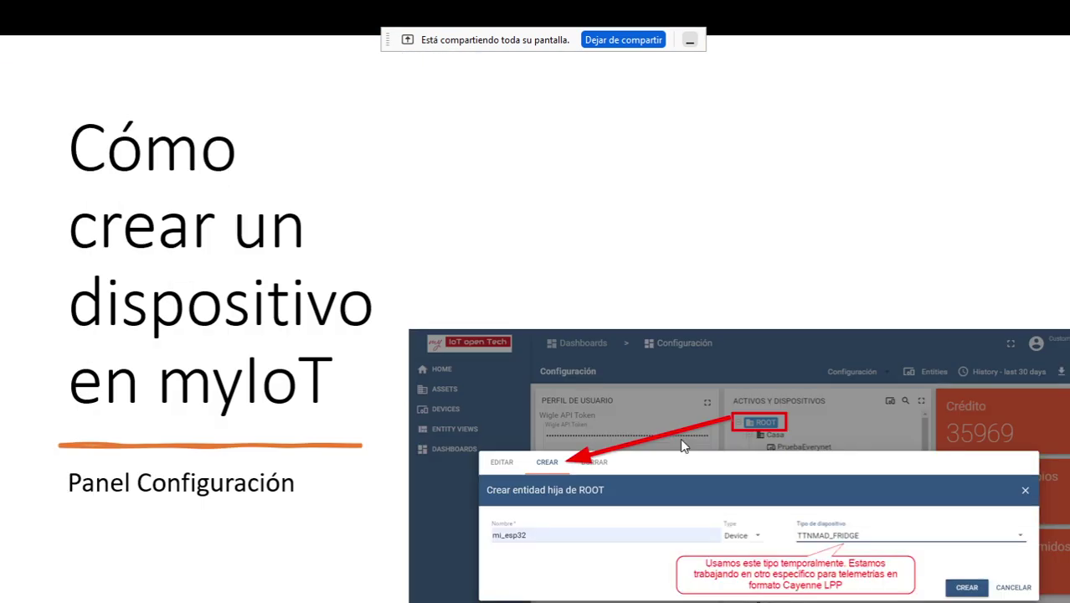
Advance to the ESP32 peripherals slide, and read through the loop() code on the slide about sending telemetry to myIoT.
click(682, 446)
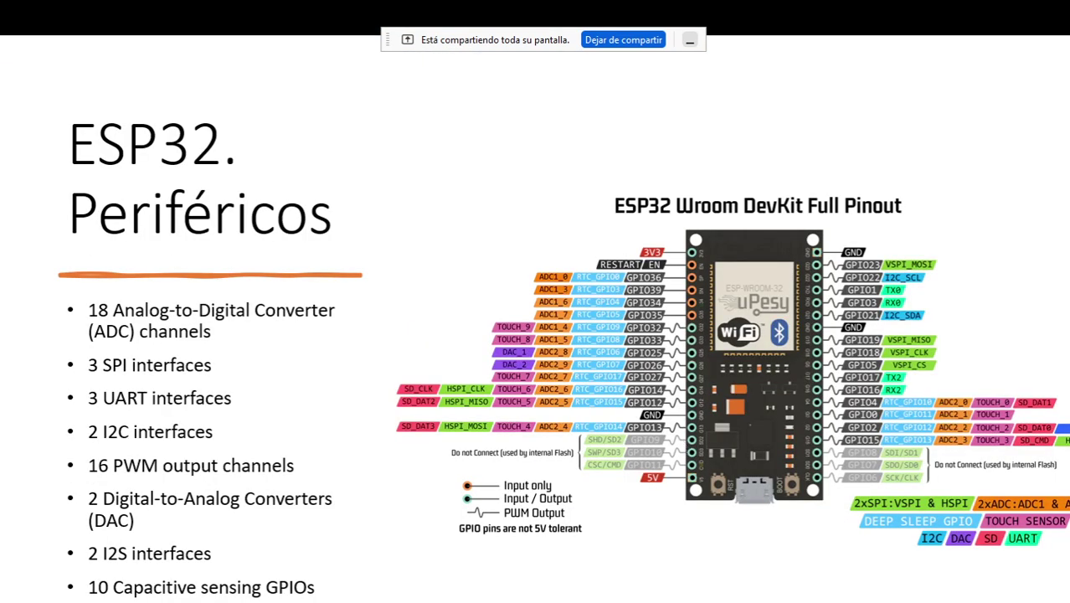
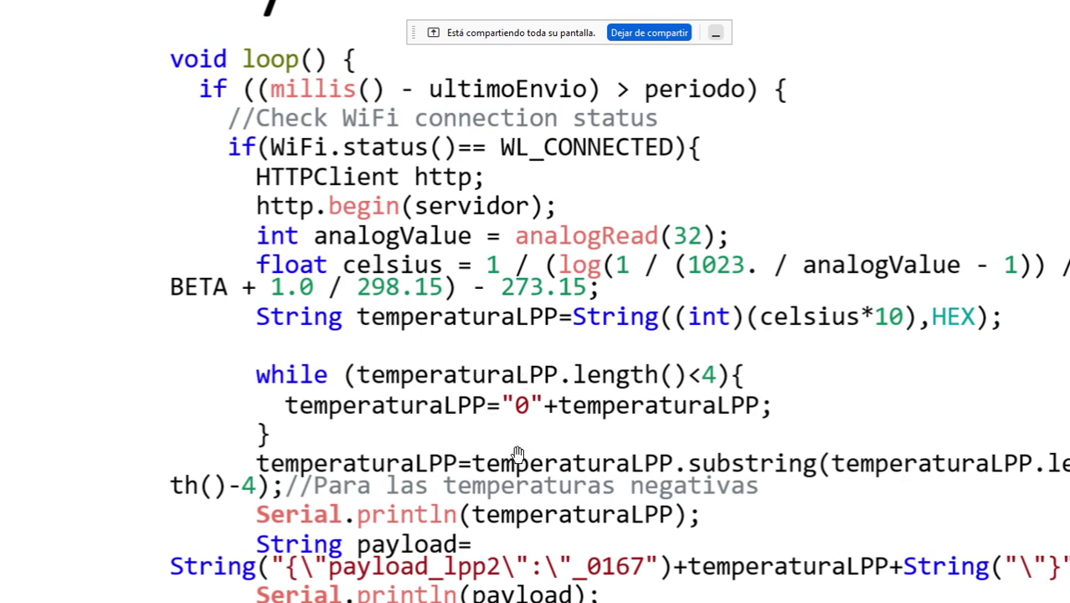
scroll(519, 422, down, 3)
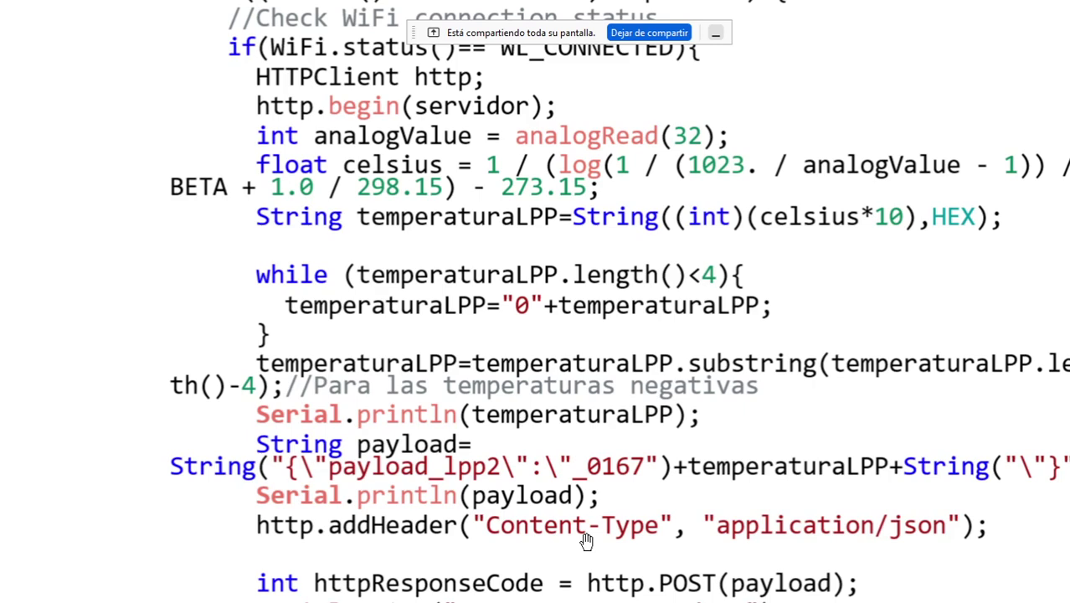
scroll(966, 543, down, 3)
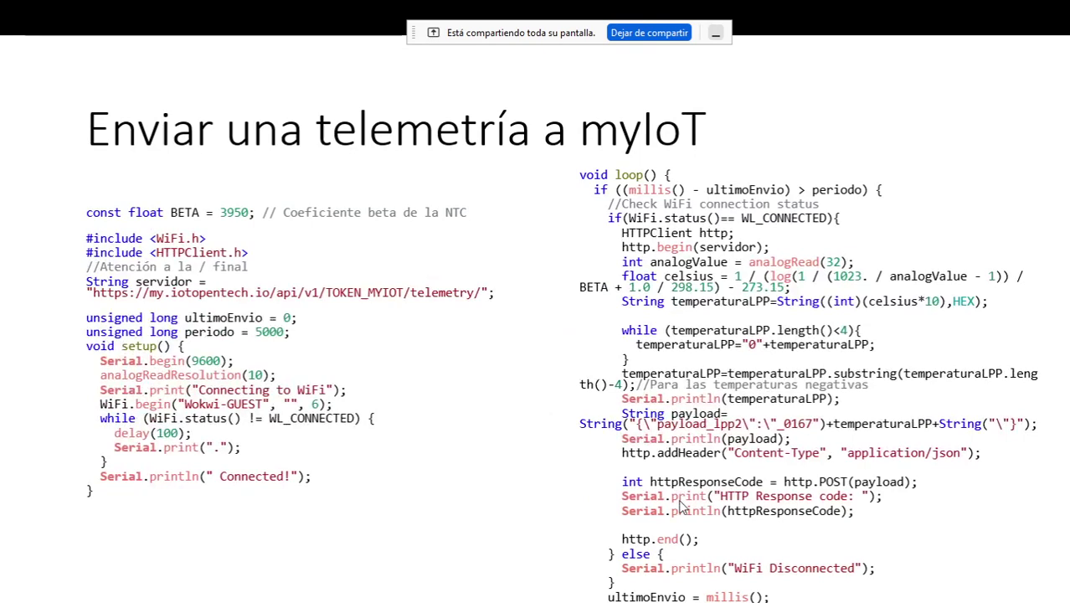
Switch to the Wokwi ESP32 project in Firefox and replace all of sketch.ino with the copied telemetry code.
key(alt+Tab)
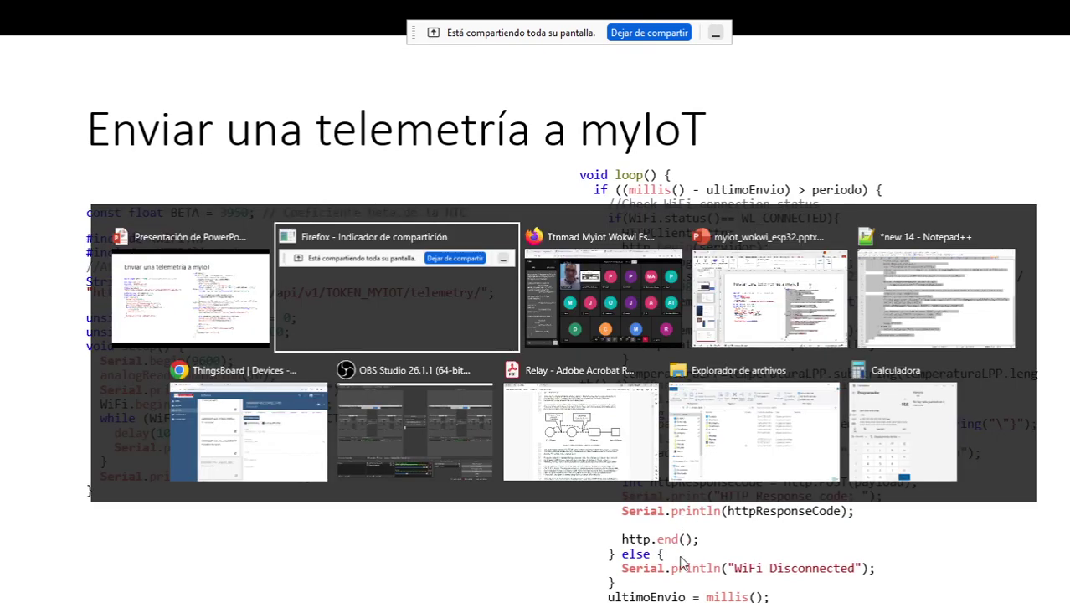
key(alt+Tab)
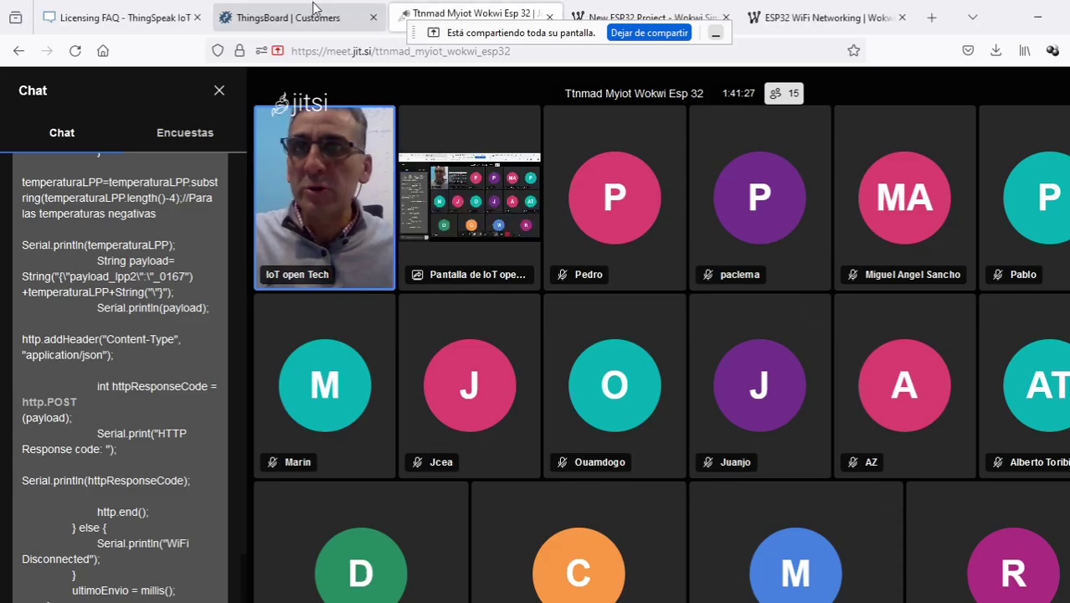
click(662, 15)
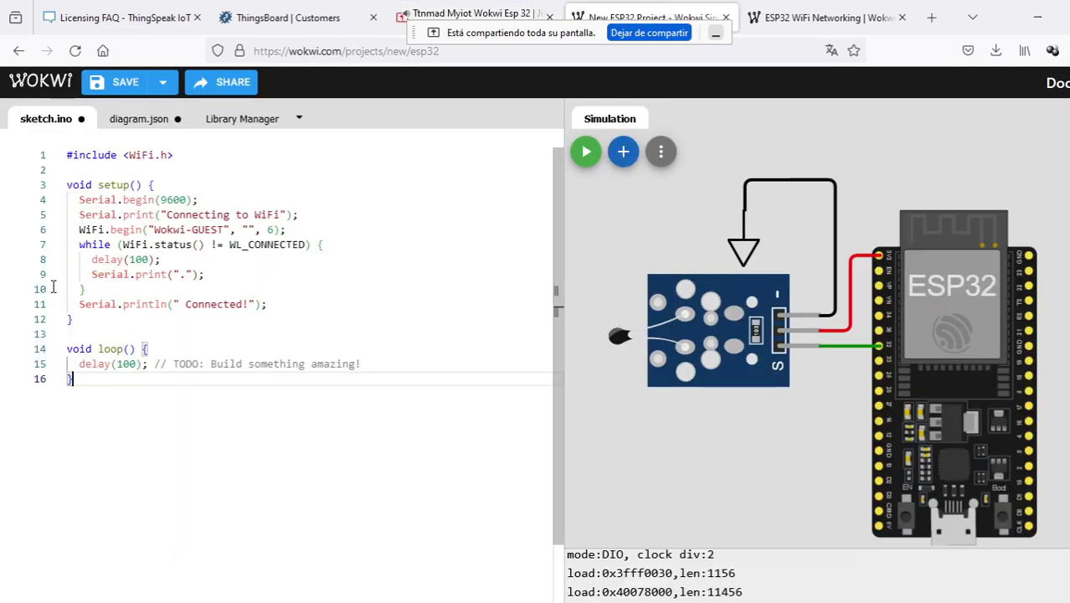
key(ctrl+a)
key(ctrl+v)
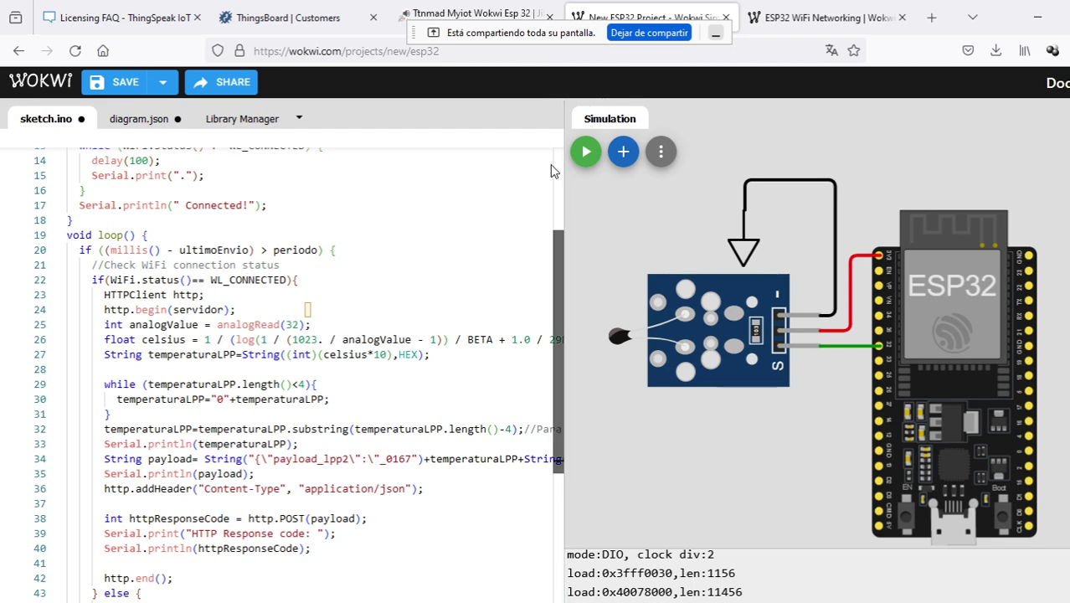
Replace the TOKEN_MYIOT placeholder in the servidor URL with the device access token copied from the new 13 file in Notepad++.
scroll(552, 179, up, 5)
click(396, 215)
drag(398, 214, 461, 213)
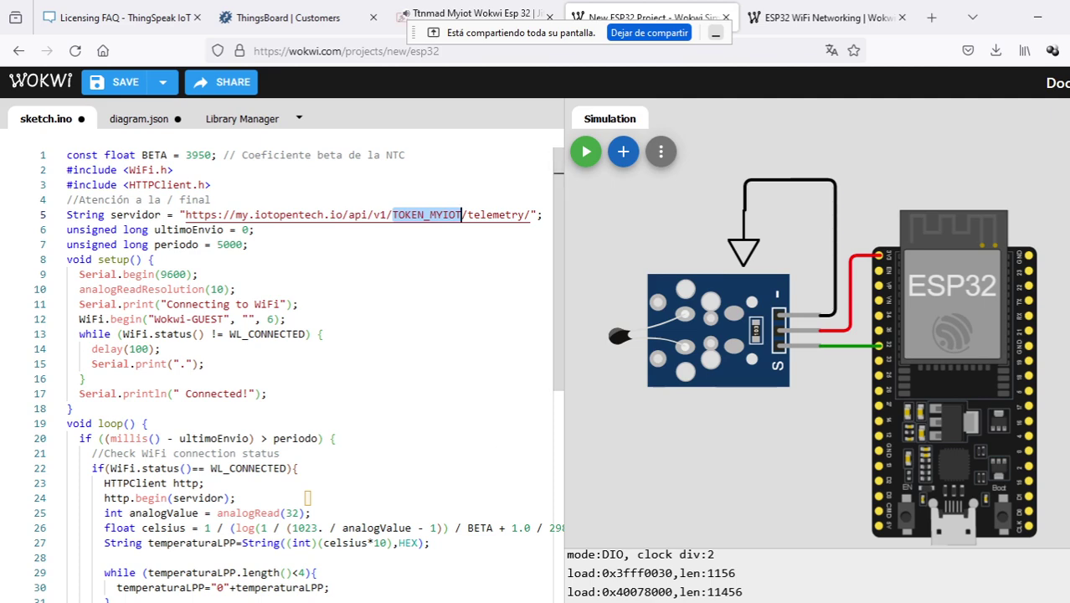
mouse_move(474, 602)
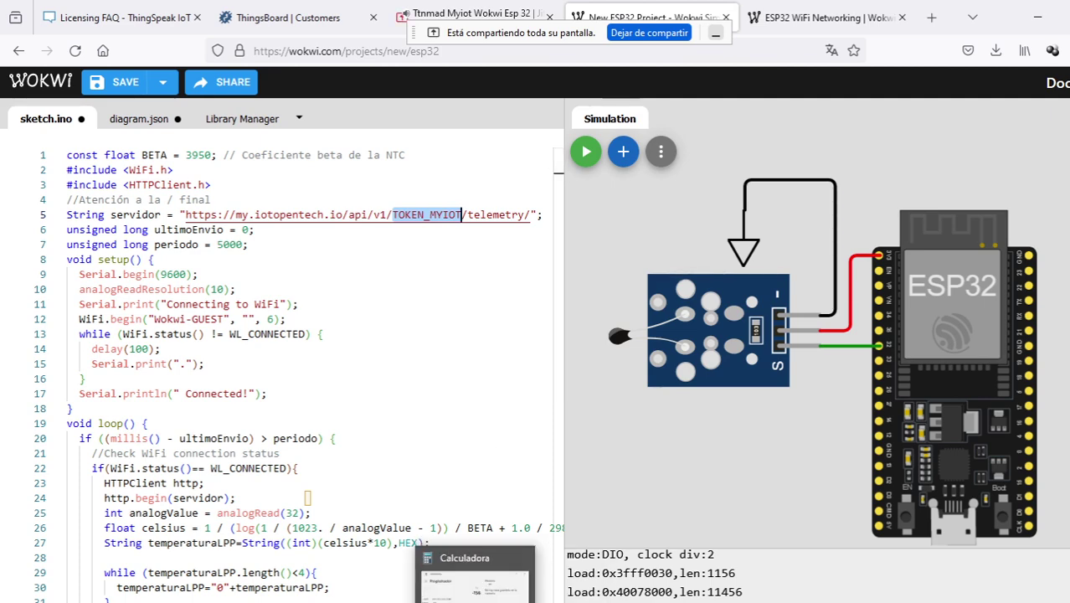
key(alt+Tab)
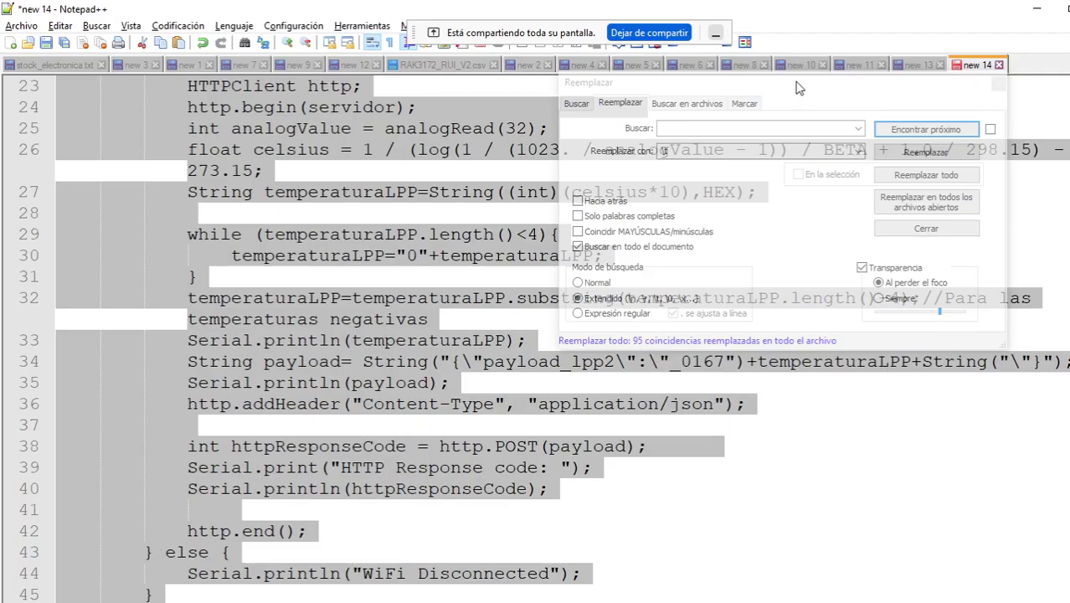
click(913, 65)
key(shift+Home)
key(ctrl+c)
key(alt+Tab)
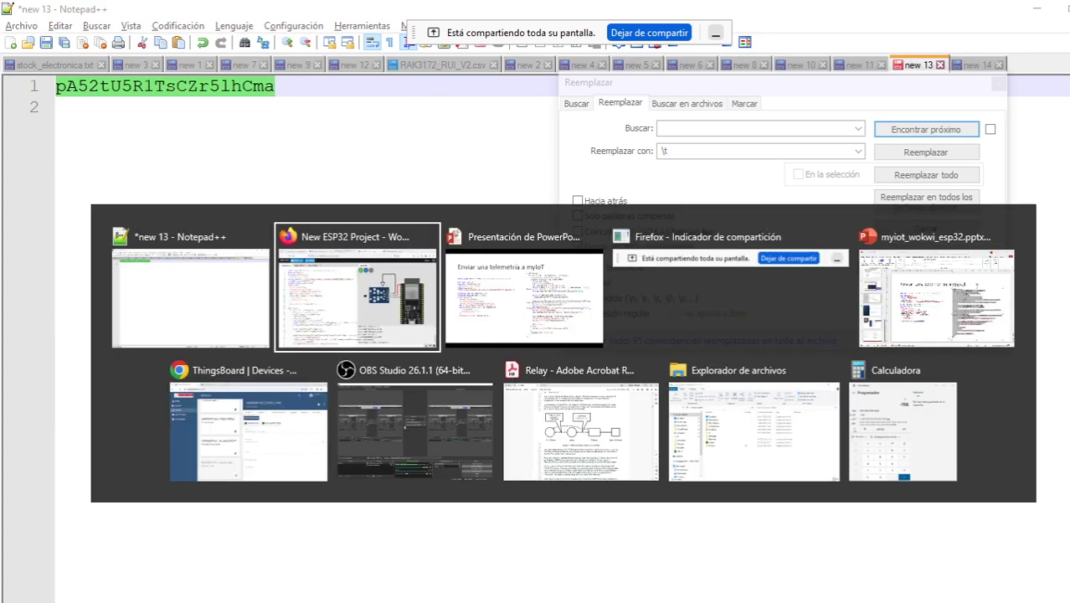
key(ctrl+v)
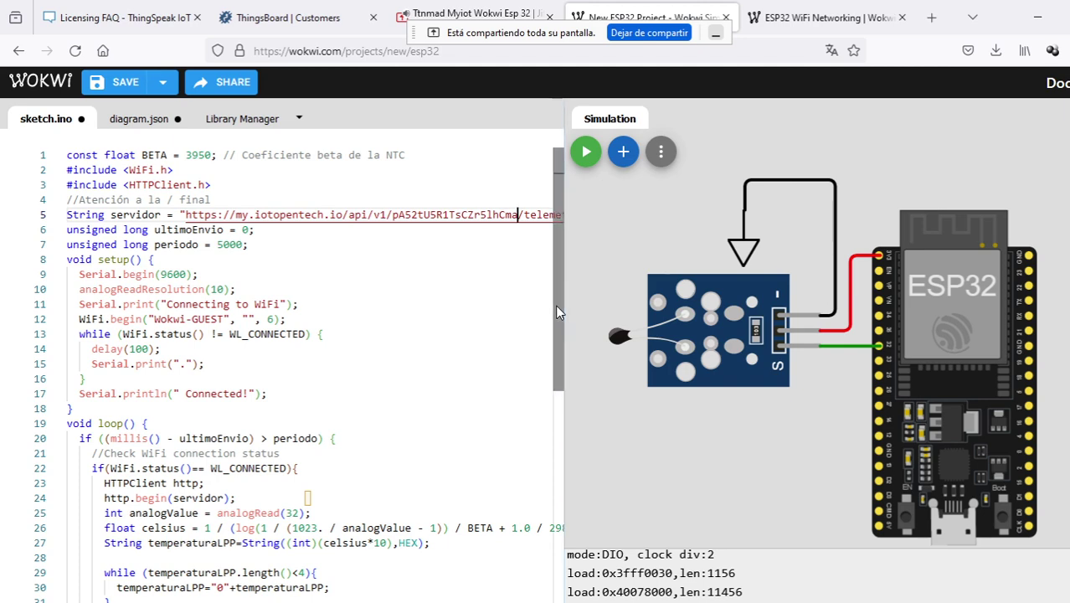
Review the pasted sketch through to its end and start the ESP32 simulation.
drag(555, 307, 559, 334)
click(319, 429)
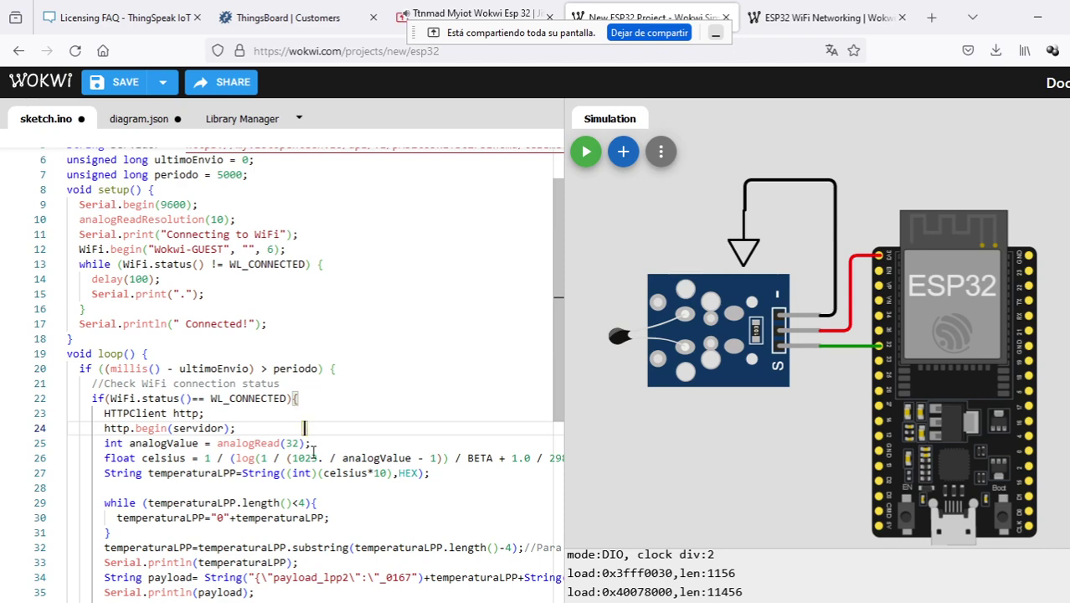
drag(557, 382, 565, 508)
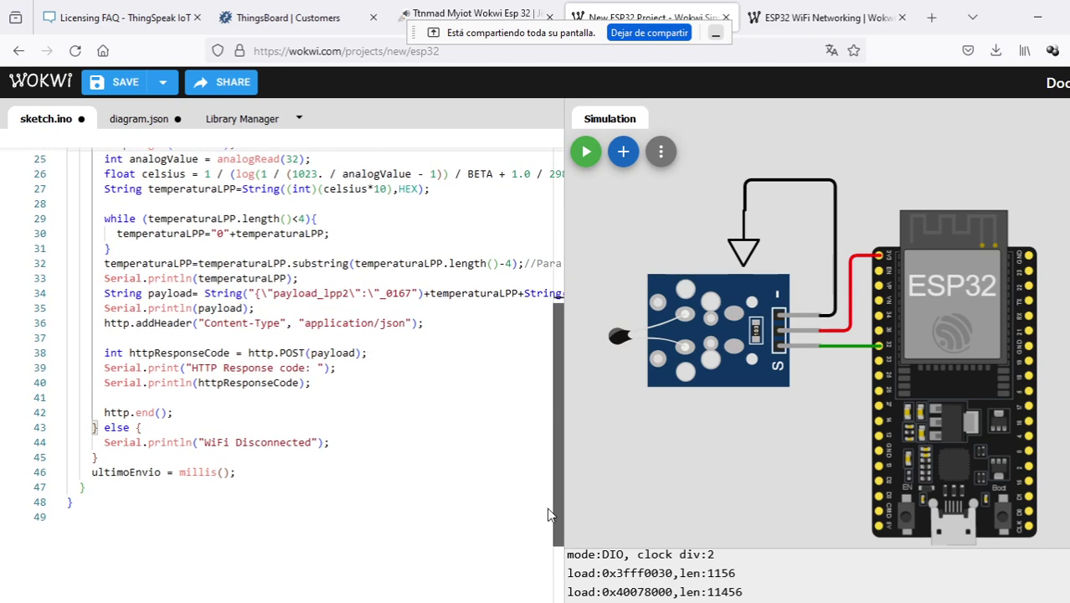
scroll(310, 335, right, 5)
scroll(310, 335, left, 5)
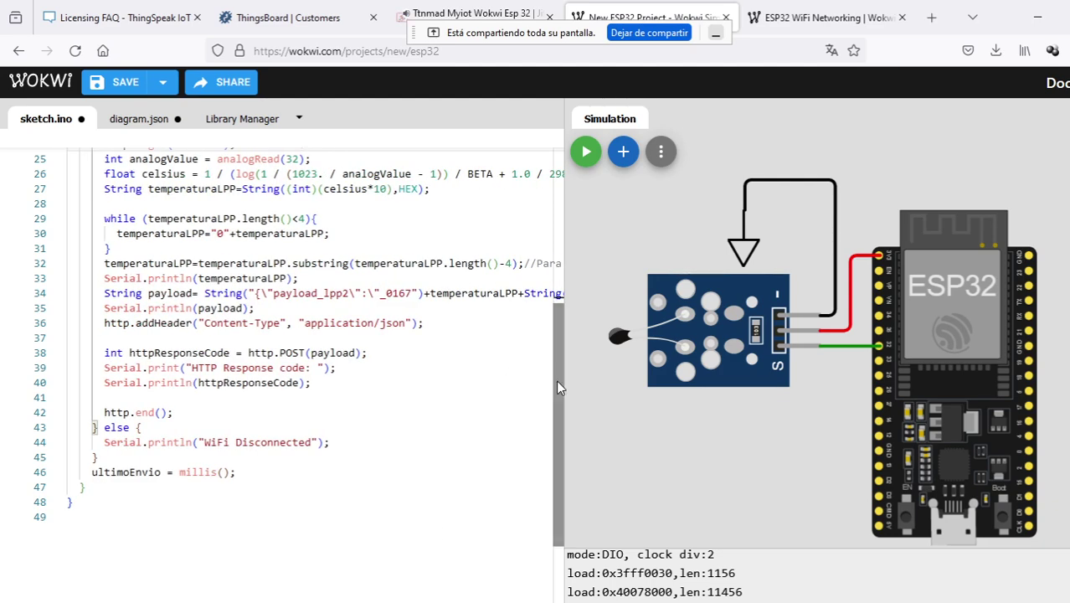
drag(556, 379, 555, 166)
click(588, 155)
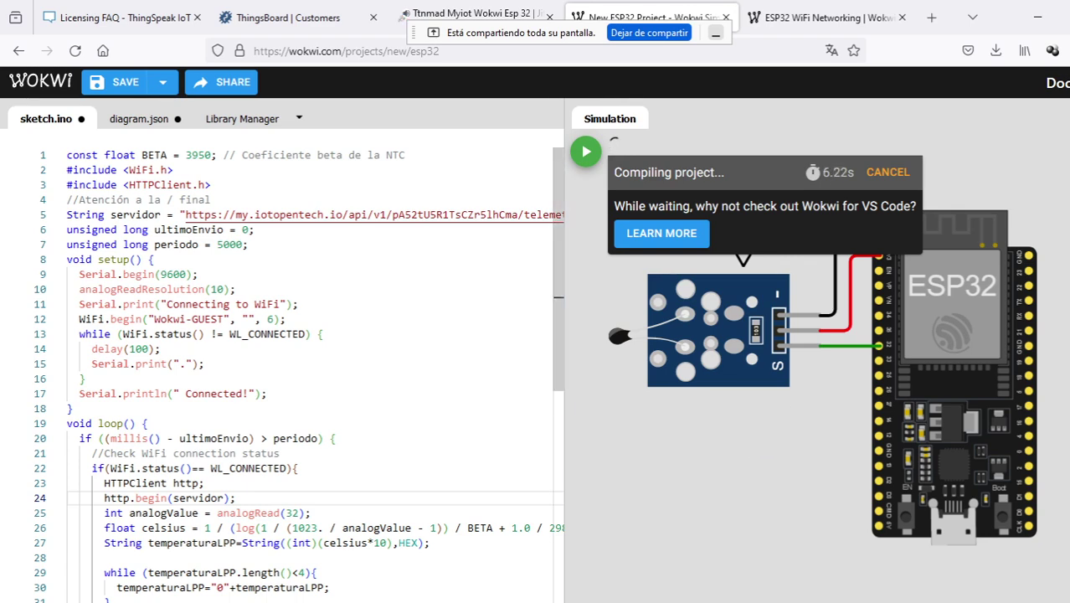
Switch to ThingsBoard and open the CAYENNE_LPP2 rule chain from the rule chains list.
click(318, 13)
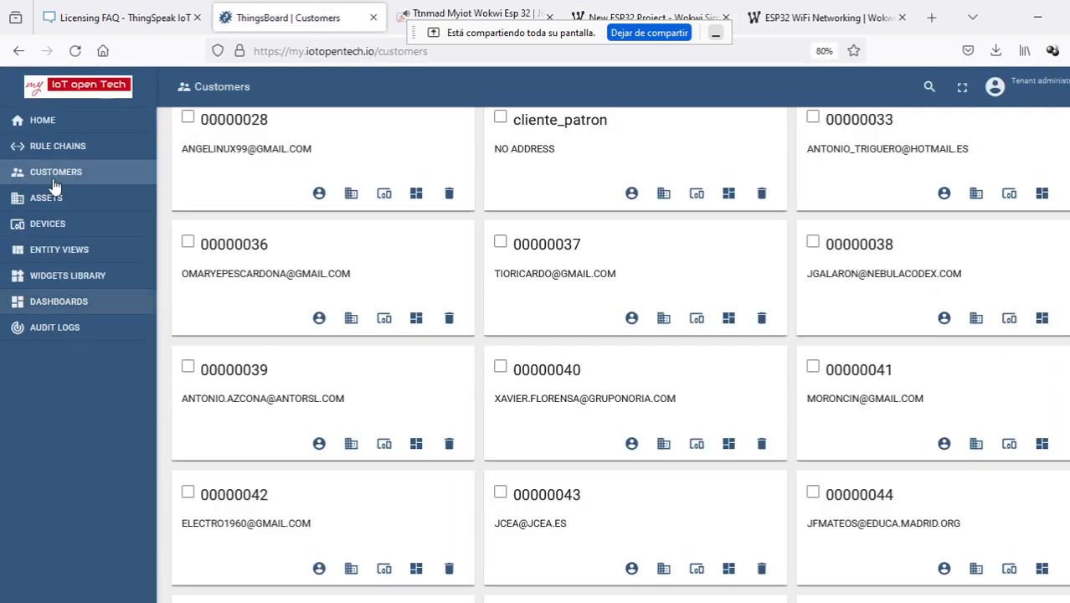
click(67, 147)
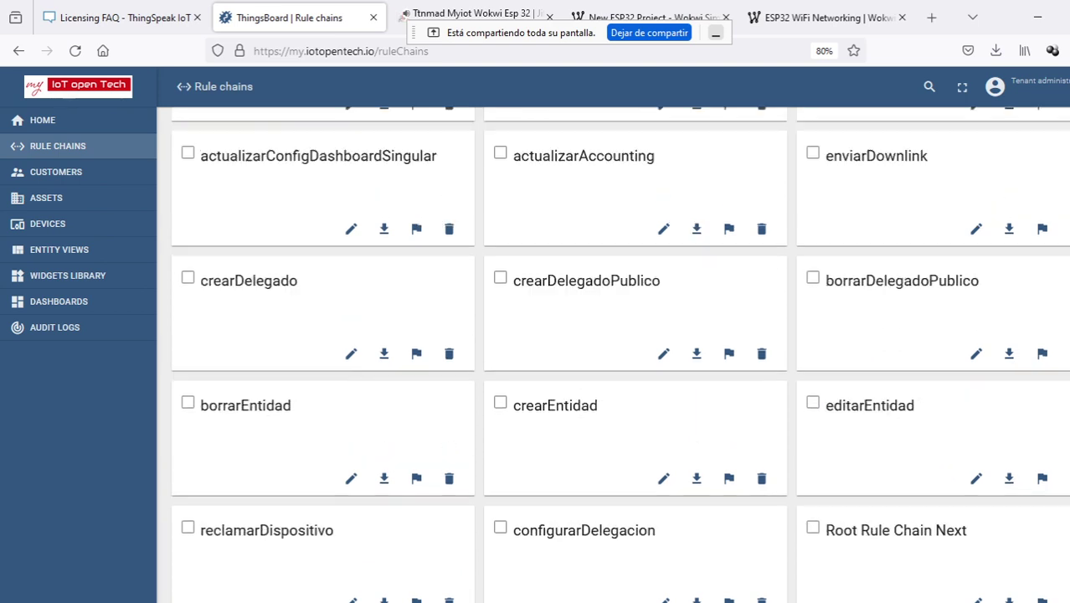
scroll(619, 351, down, 10)
scroll(613, 355, up, 3)
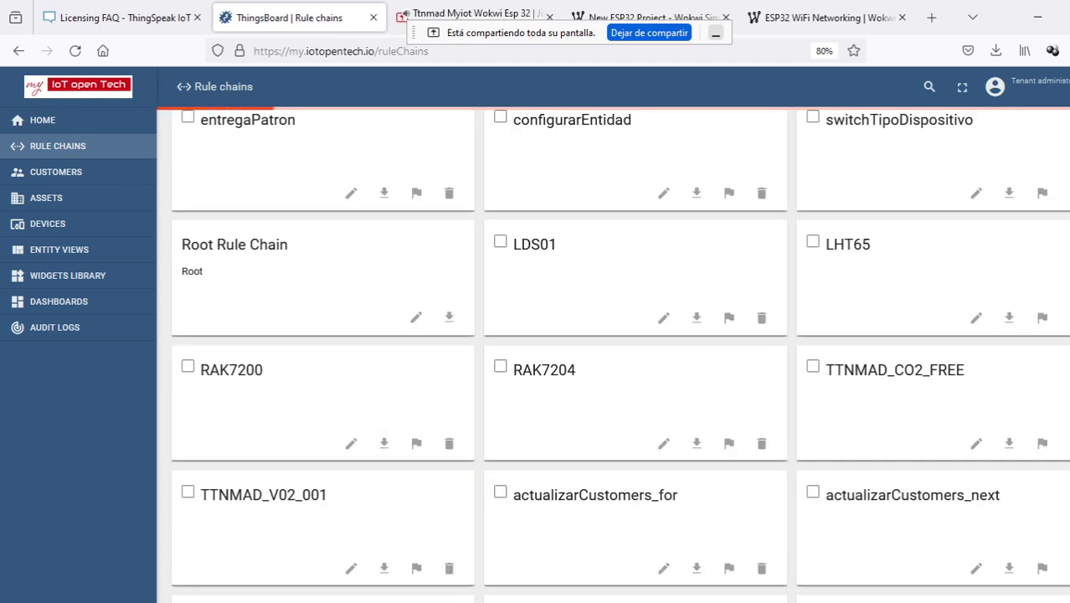
scroll(612, 354, down, 9)
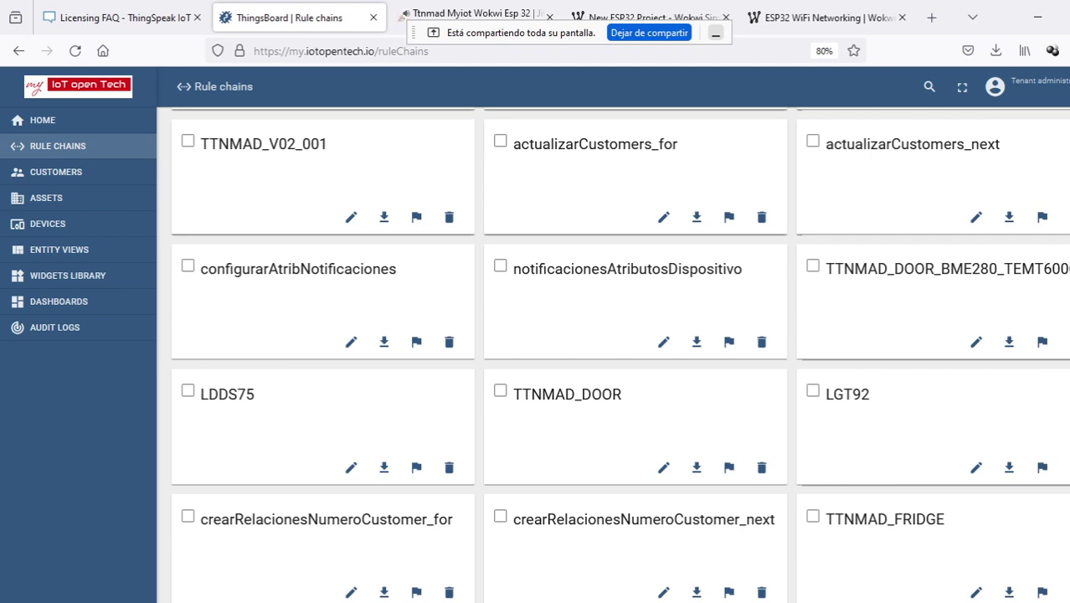
scroll(612, 351, down, 1)
scroll(620, 351, down, 5)
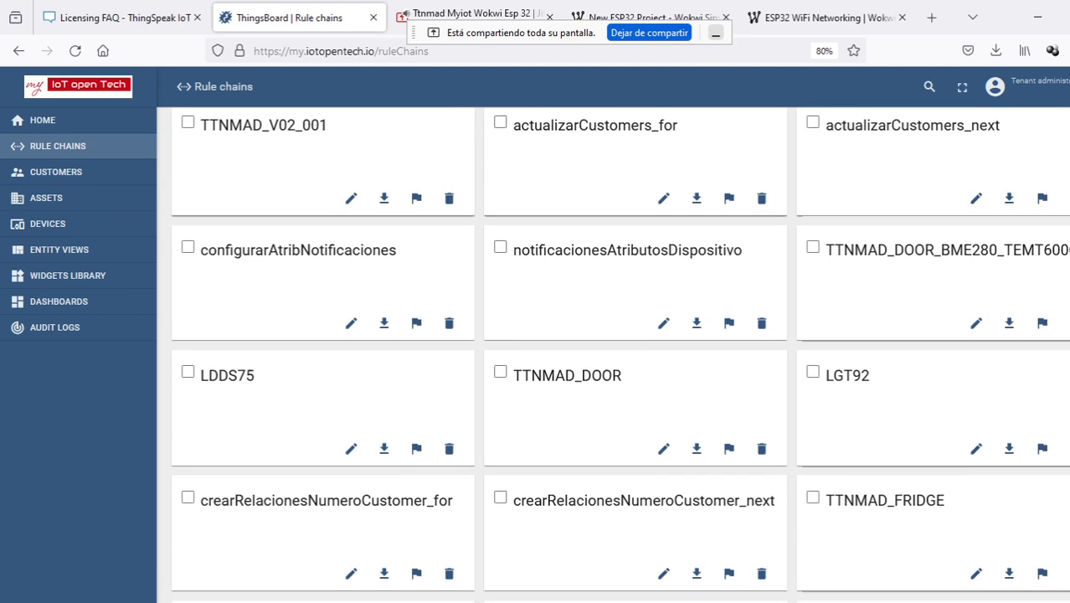
scroll(787, 599, down, 1)
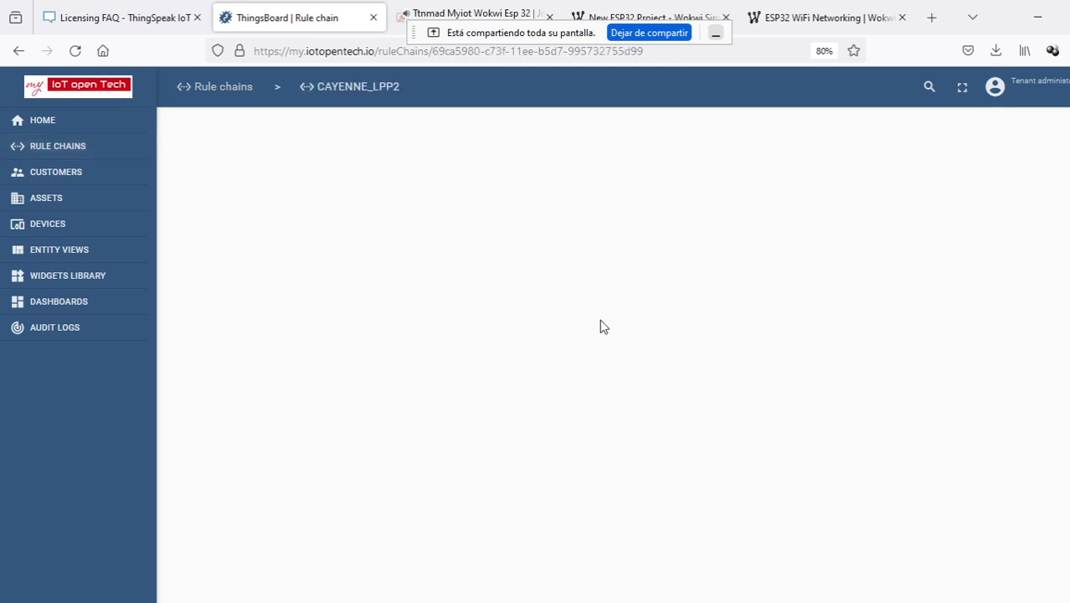
Open the RAW2JSON script node on the LPP2 branch and display its debug events.
scroll(767, 471, down, 3)
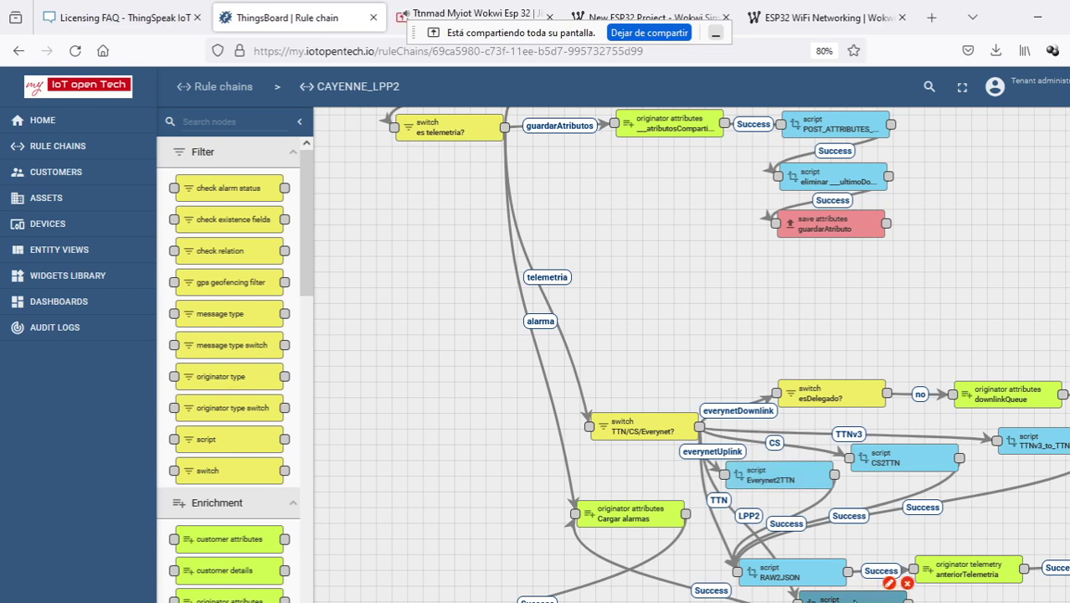
double_click(791, 573)
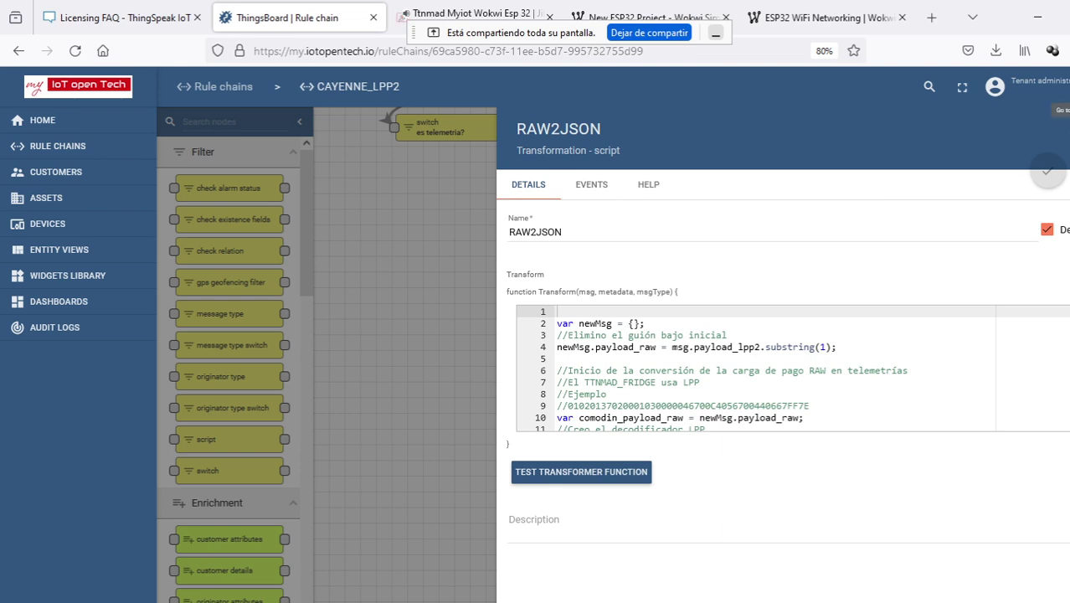
key(Escape)
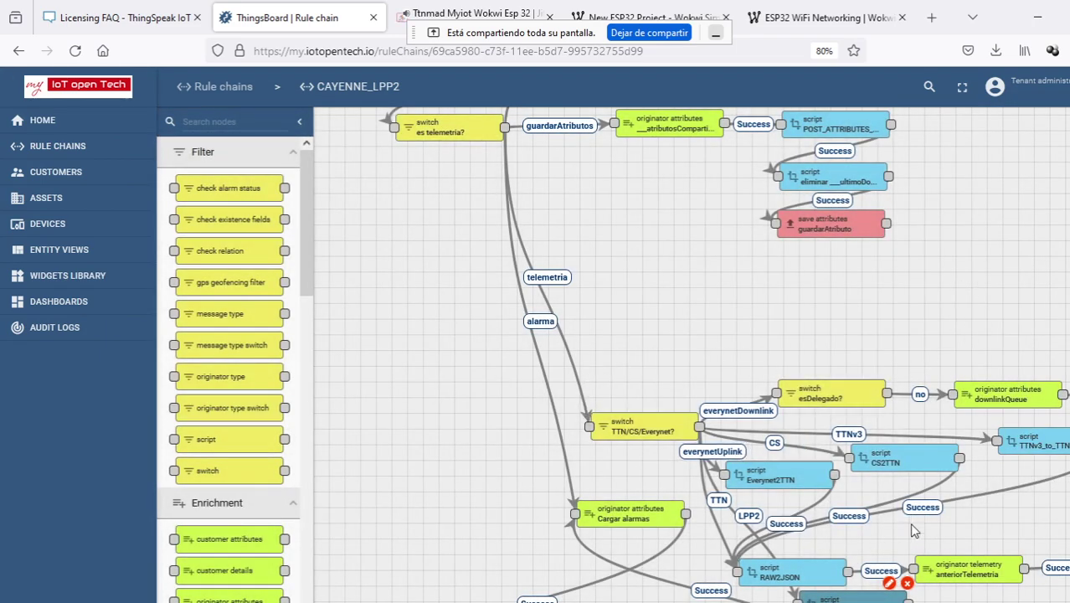
double_click(844, 599)
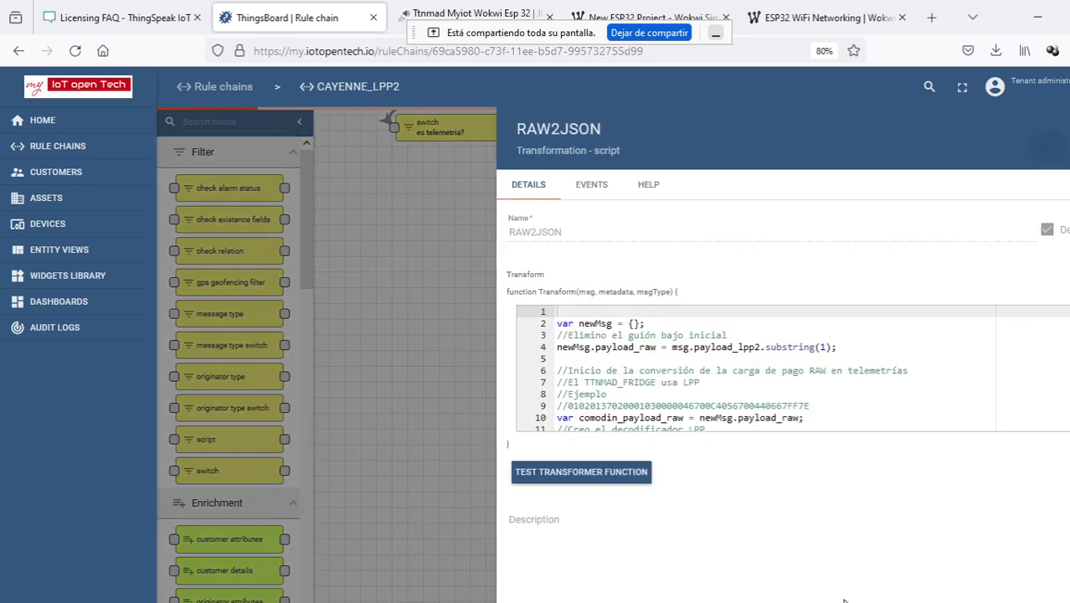
click(586, 186)
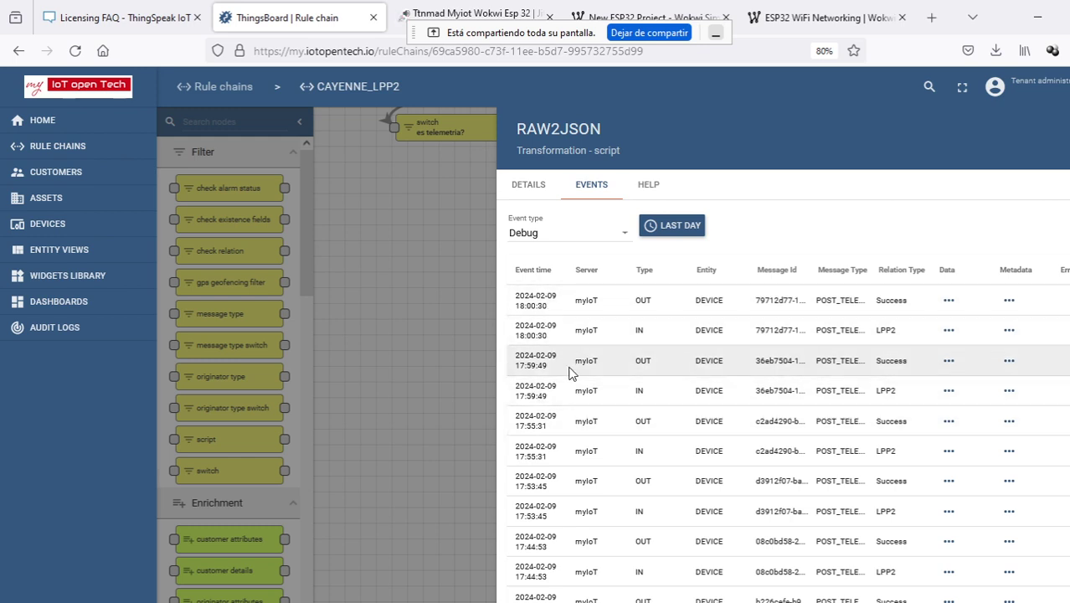
Return to the running Wokwi simulation and set the NTC sensor's temperature to 49.8 °C.
click(806, 10)
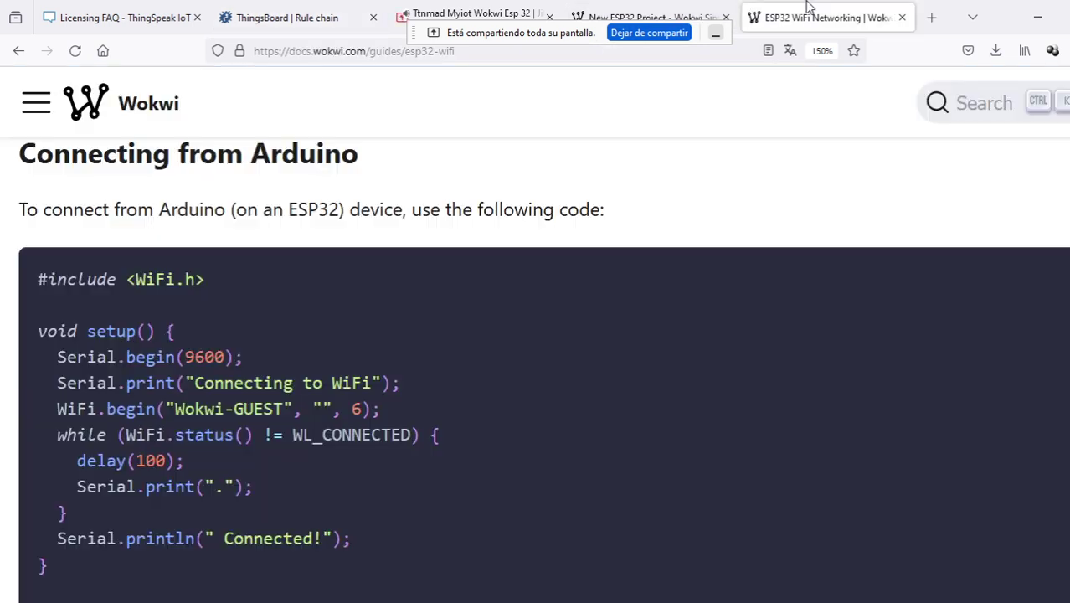
click(657, 11)
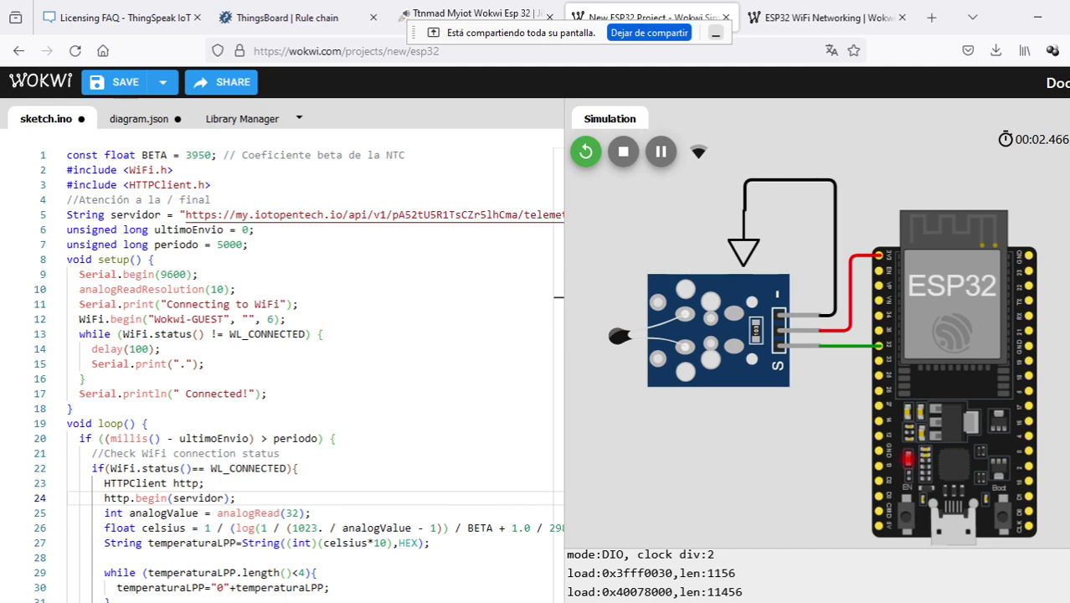
click(716, 335)
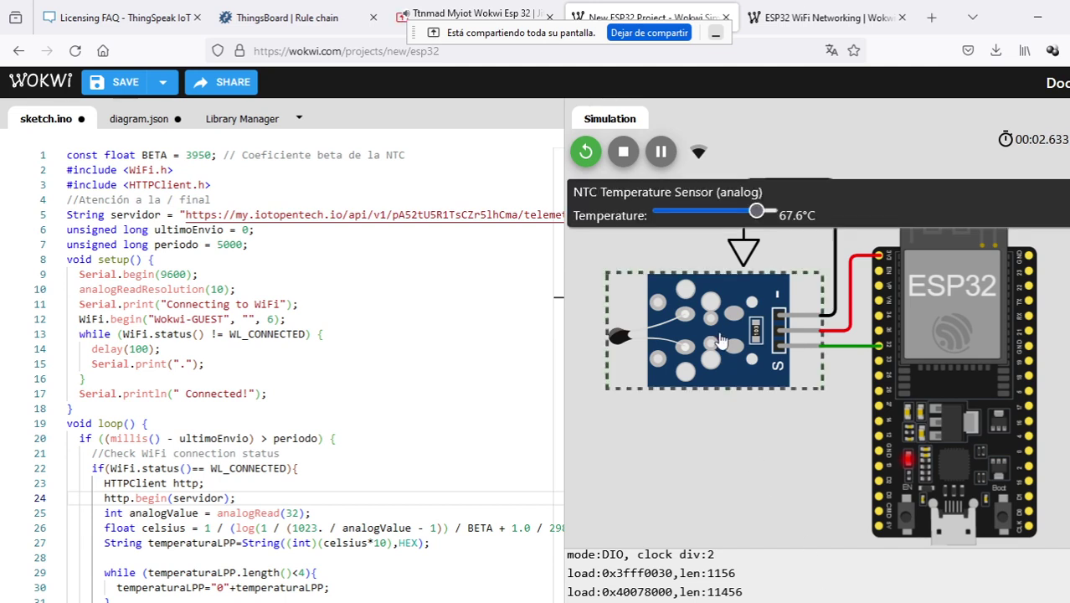
drag(749, 216, 737, 213)
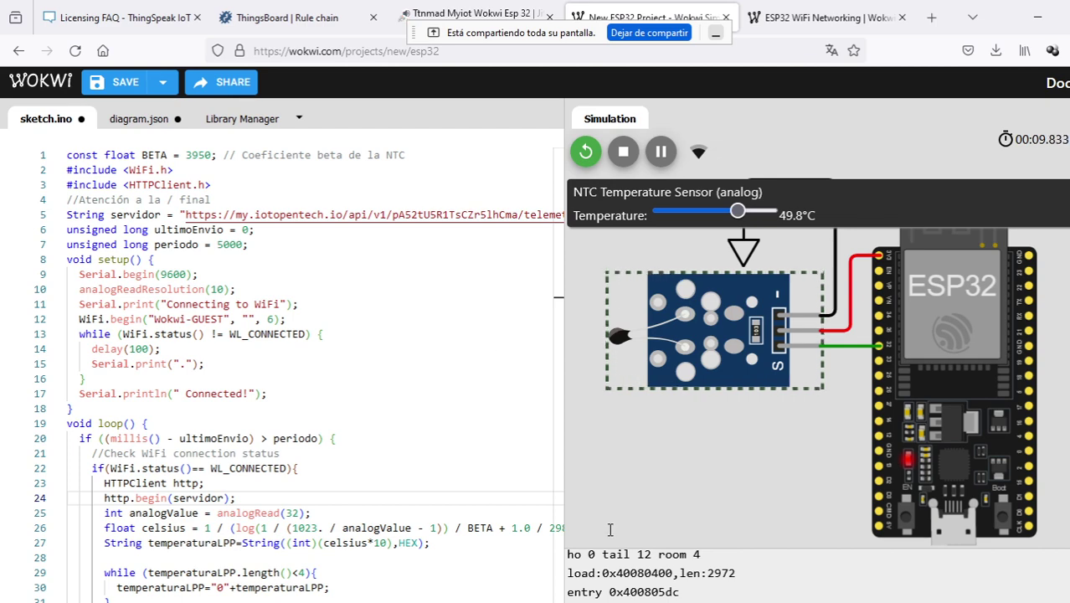
Back in ThingsBoard, inspect the data of the newest incoming LPP2 event of the RAW2JSON node and close it.
click(311, 20)
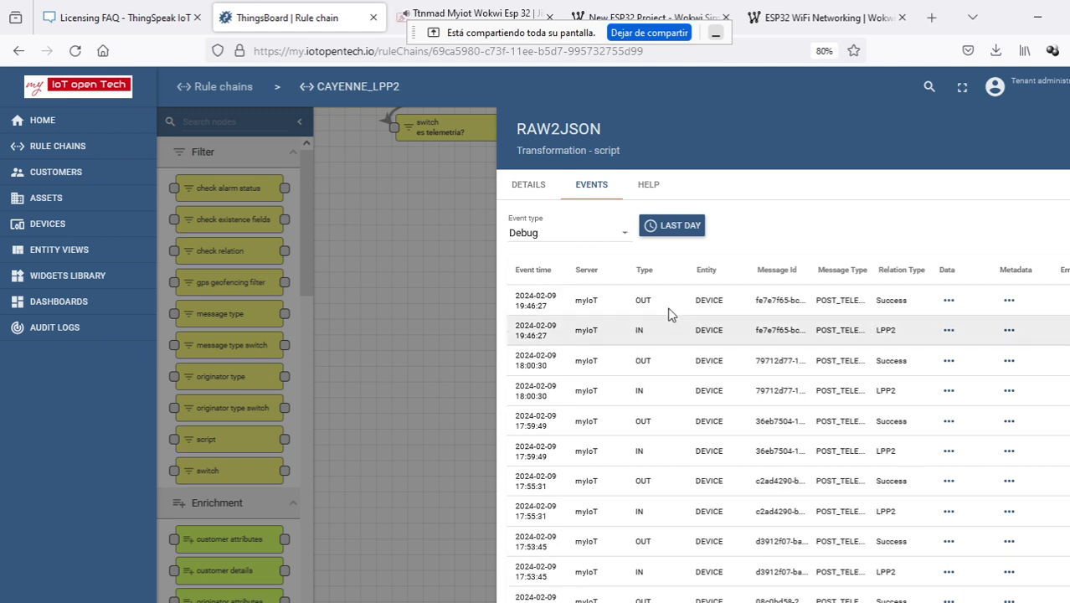
click(949, 332)
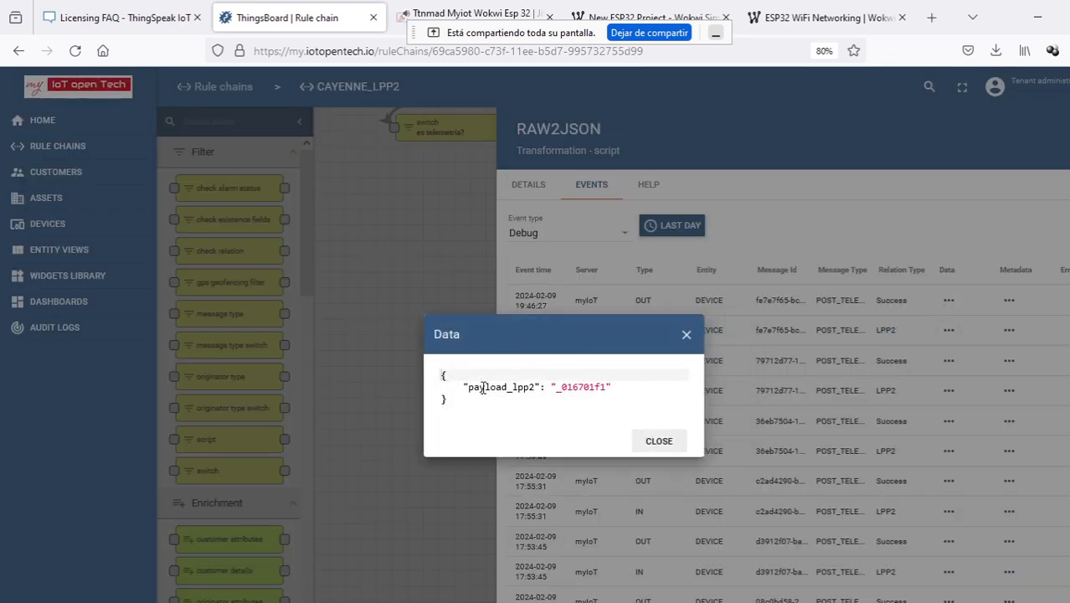
click(687, 335)
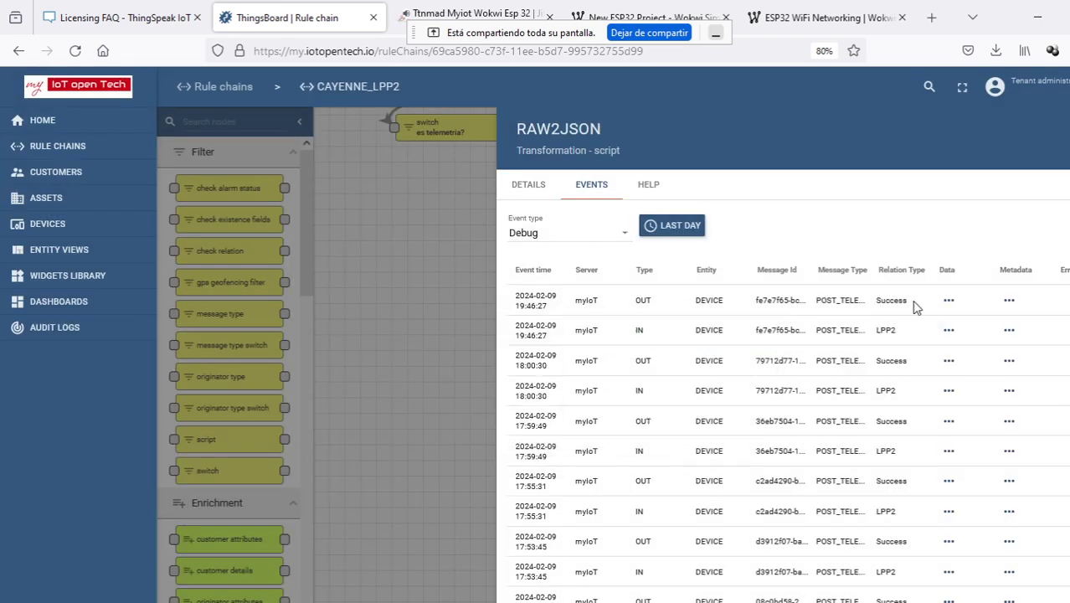
Compare the newest outgoing RAW2JSON event's data with the NTC sensor temperature in Wokwi, and close the event data and node details.
click(948, 301)
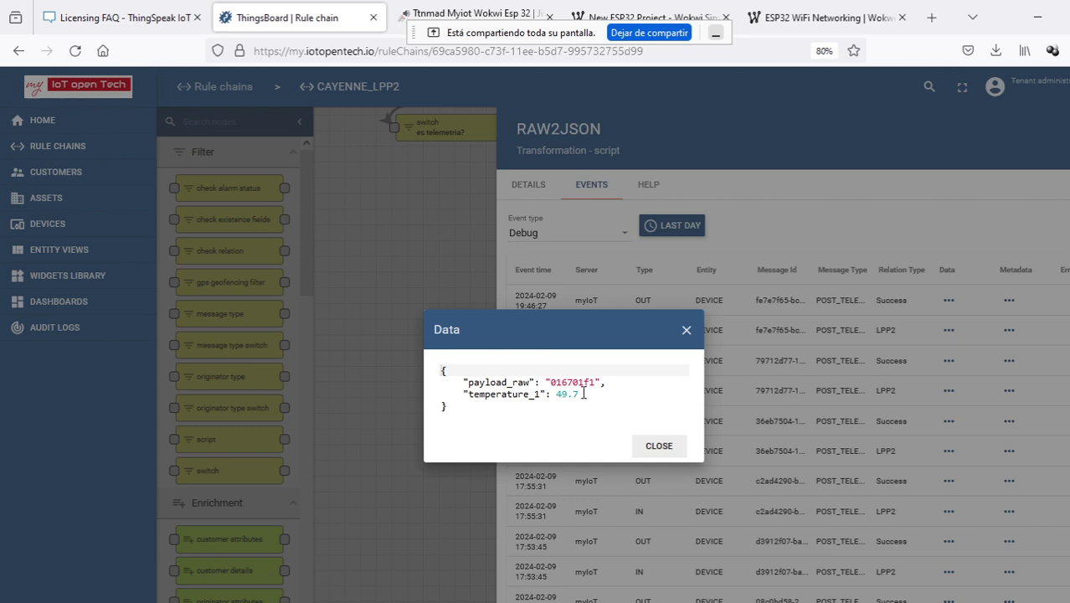
click(813, 16)
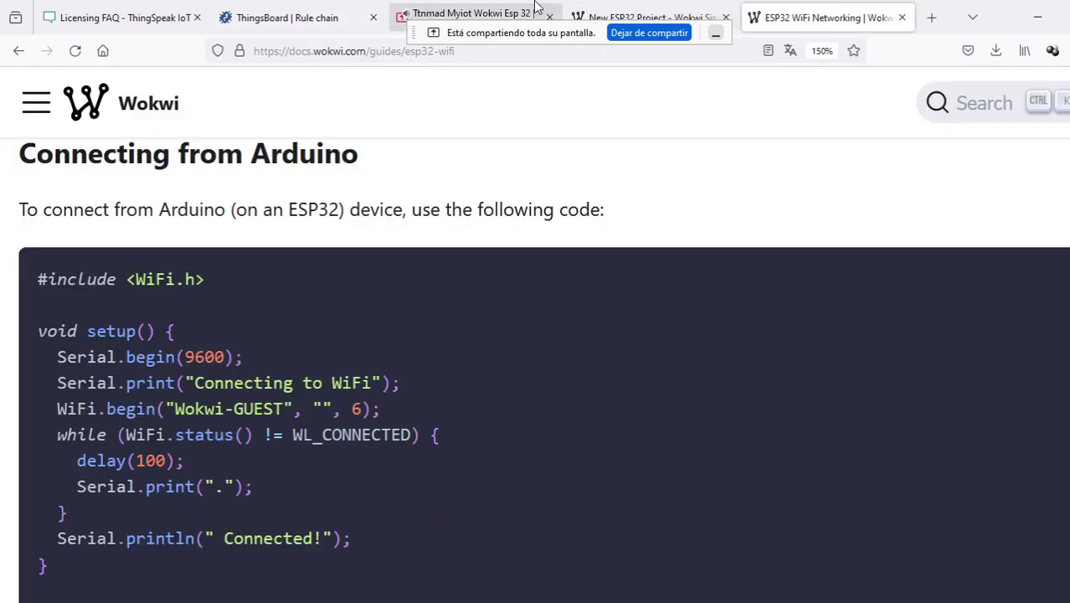
click(601, 6)
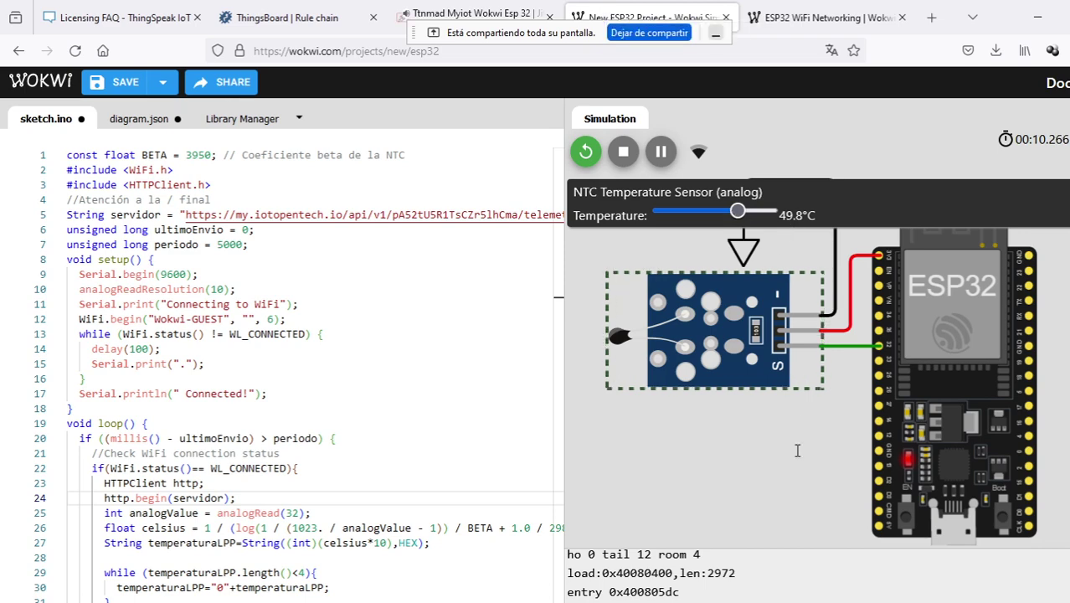
click(825, 25)
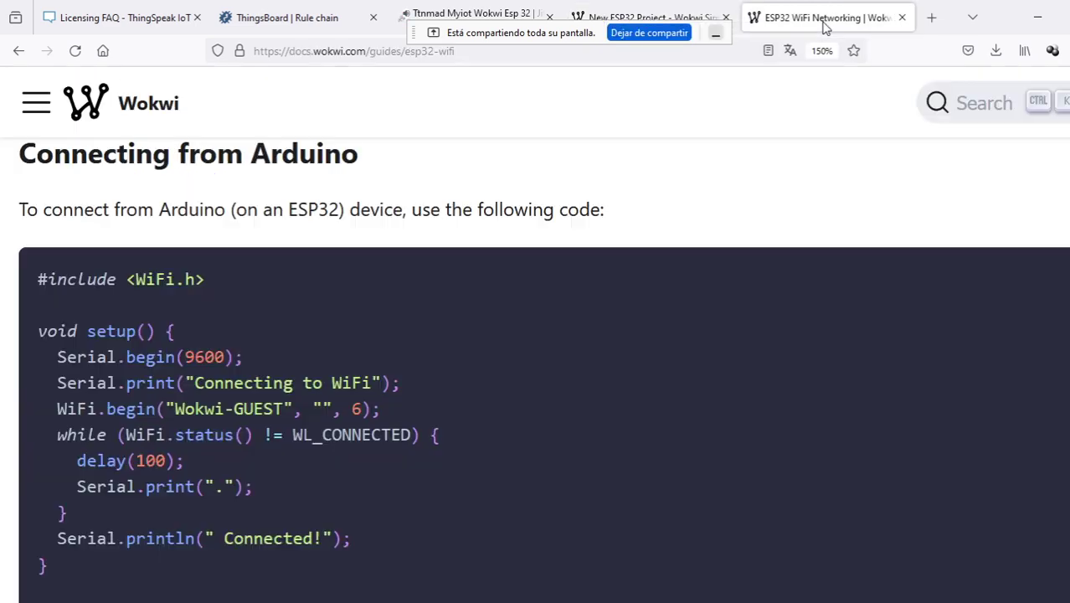
click(283, 8)
click(668, 450)
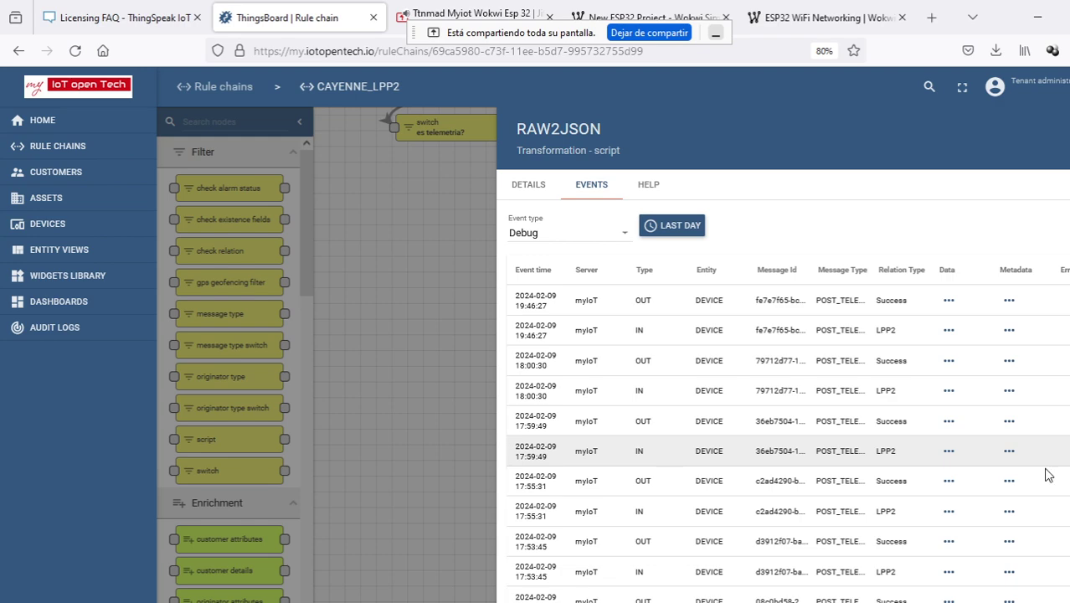
key(Escape)
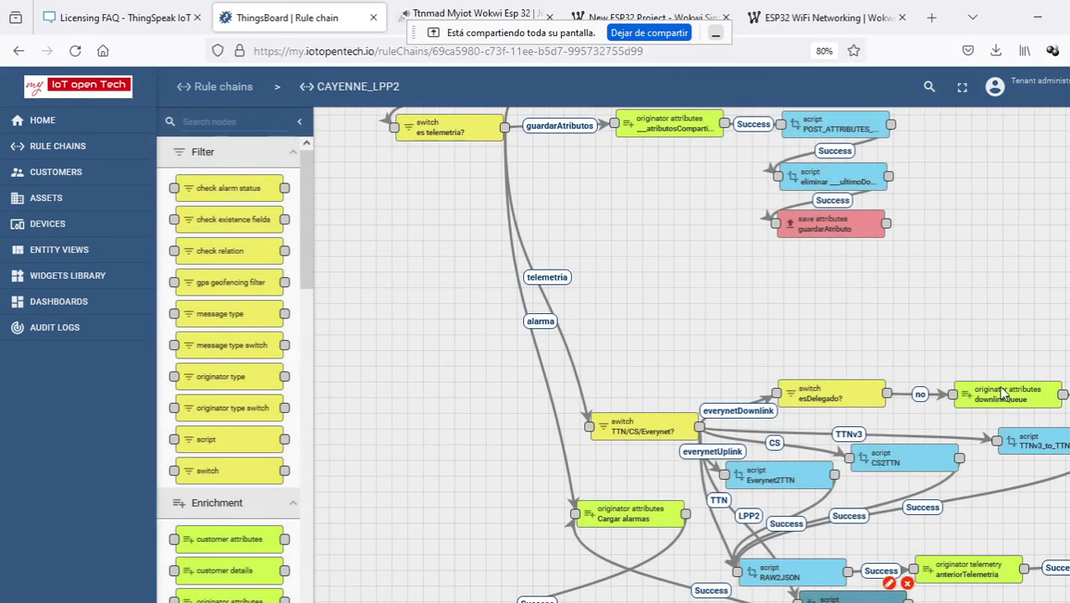
Switch to the customer's ThingsBoard window, close the device details and open the Panel de control dashboard.
key(alt+Tab)
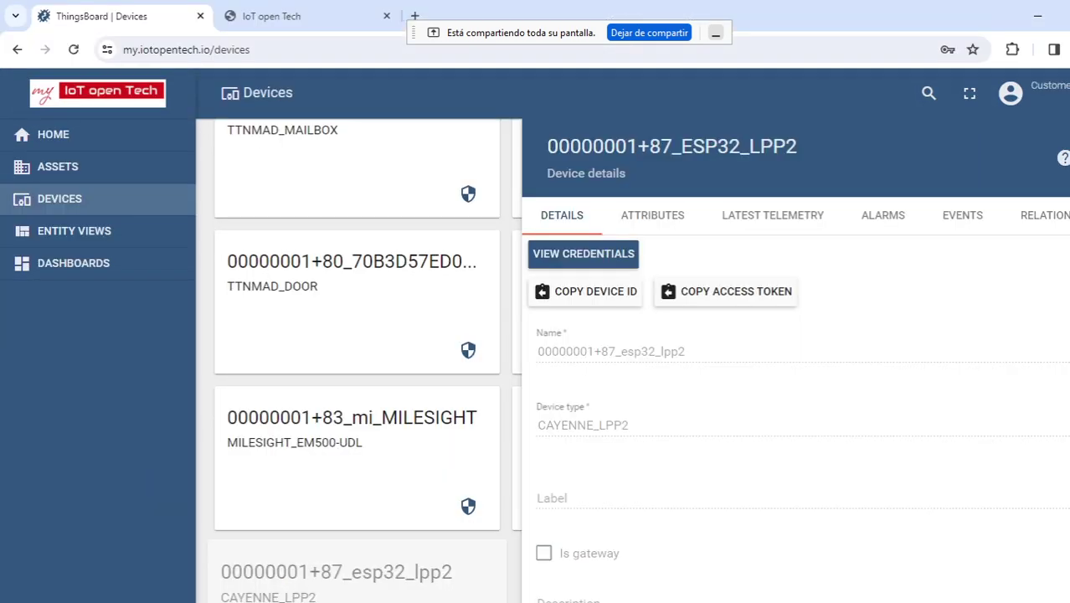
key(Escape)
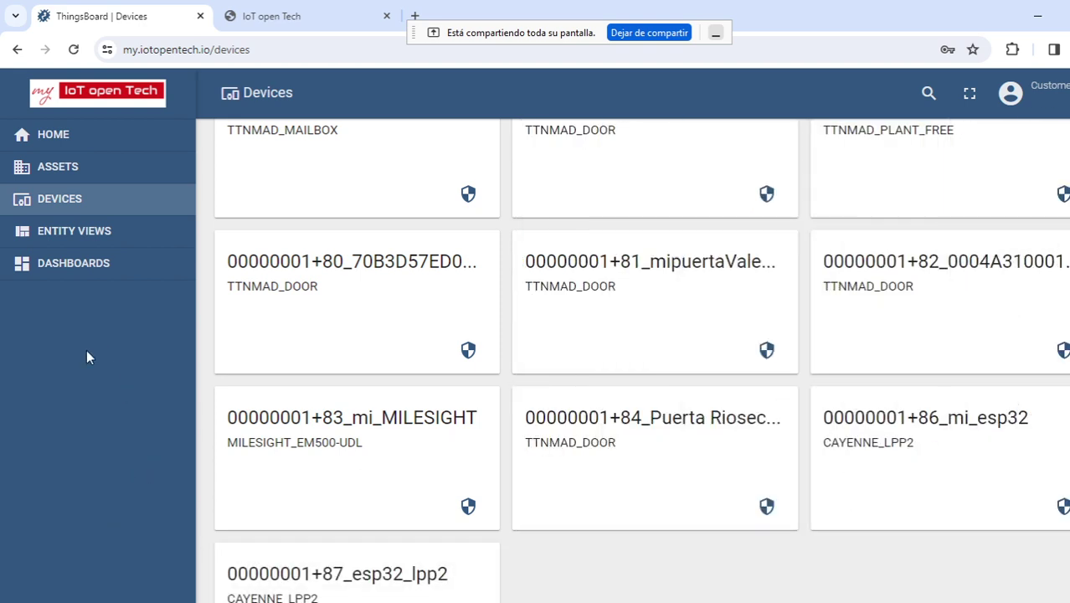
click(54, 269)
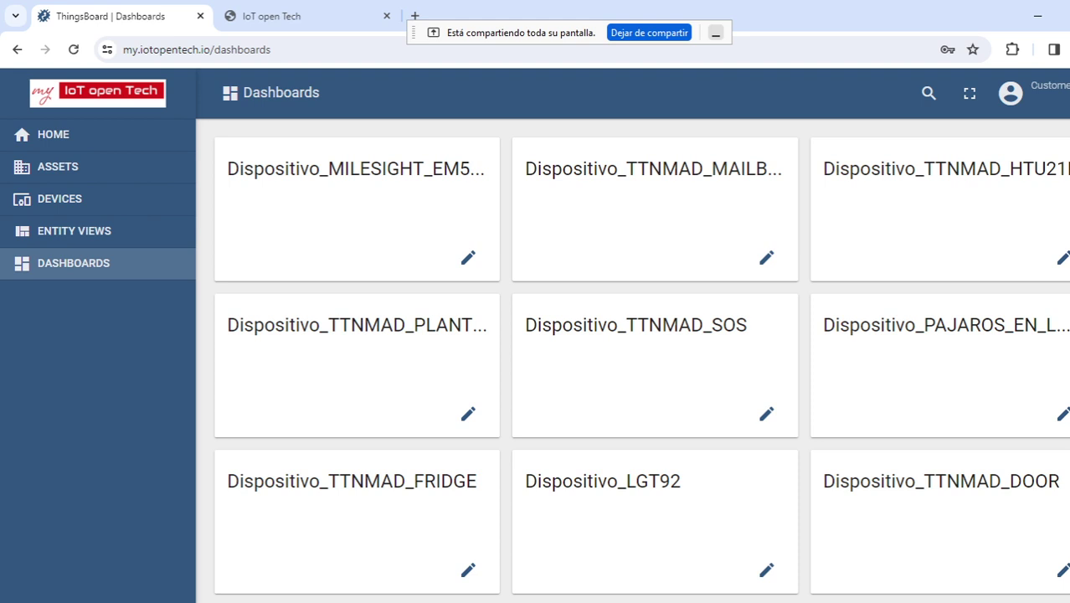
scroll(796, 411, down, 3)
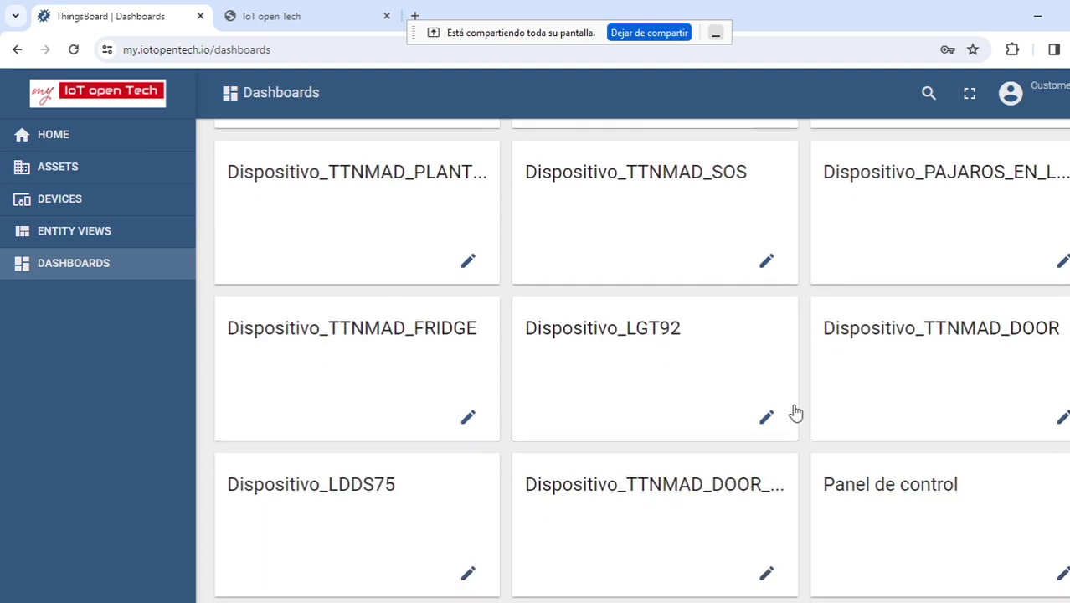
click(922, 416)
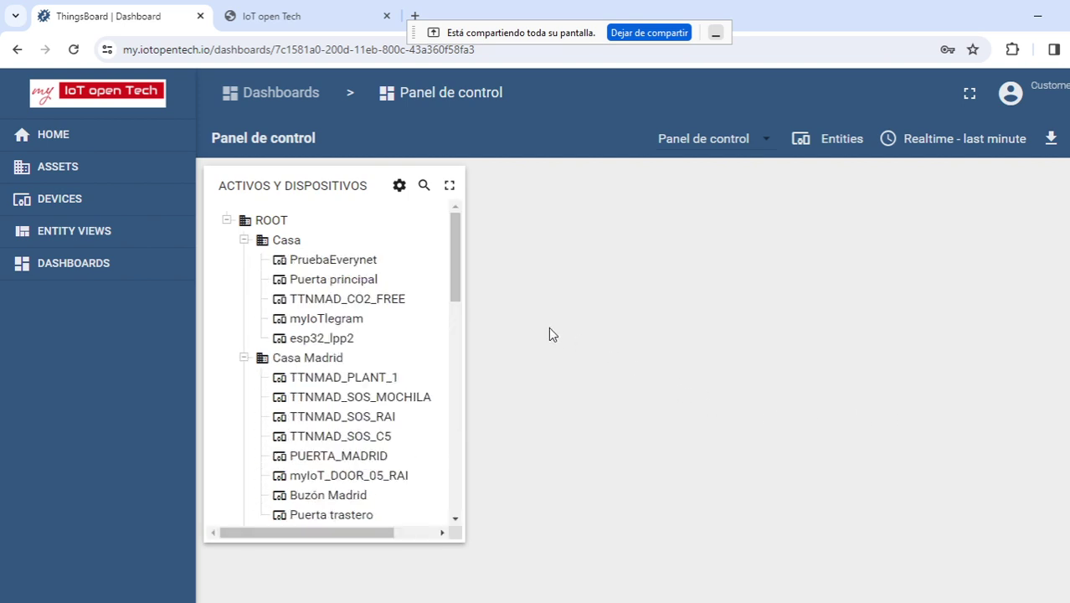
Open the TTNMAD_SOS_C5 device from the Casa Madrid branch and look over its dashboard's map, alert controls, alarm status and acceleration widgets.
click(346, 441)
click(346, 441)
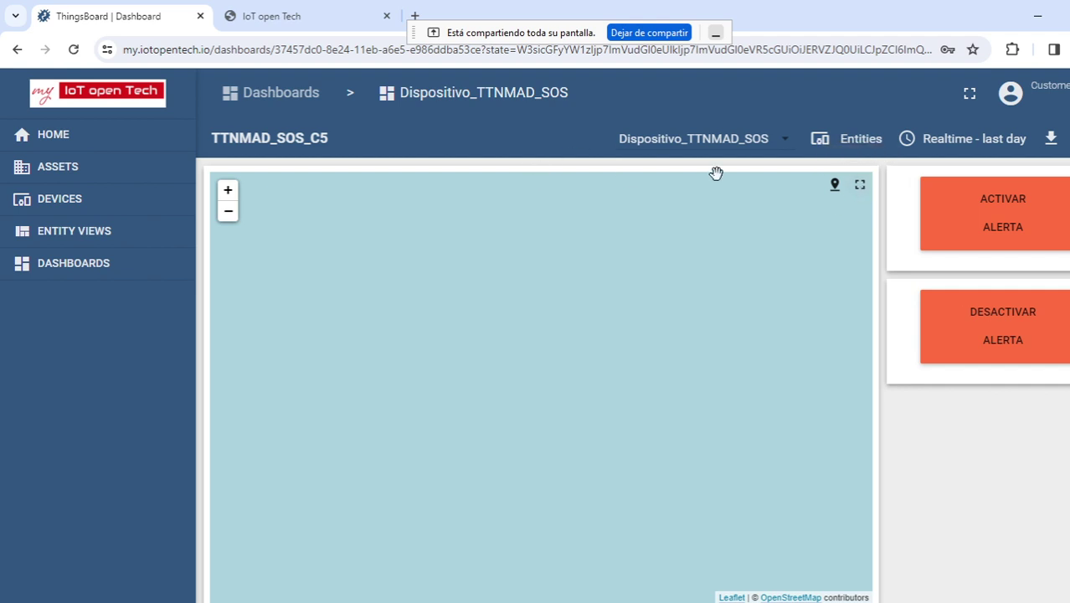
click(787, 140)
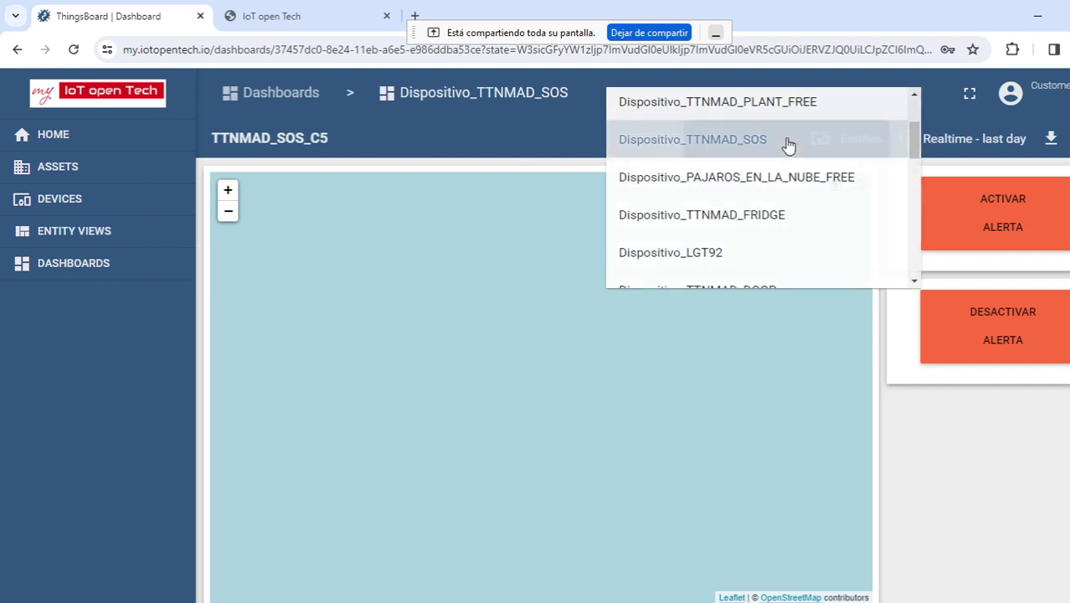
click(788, 143)
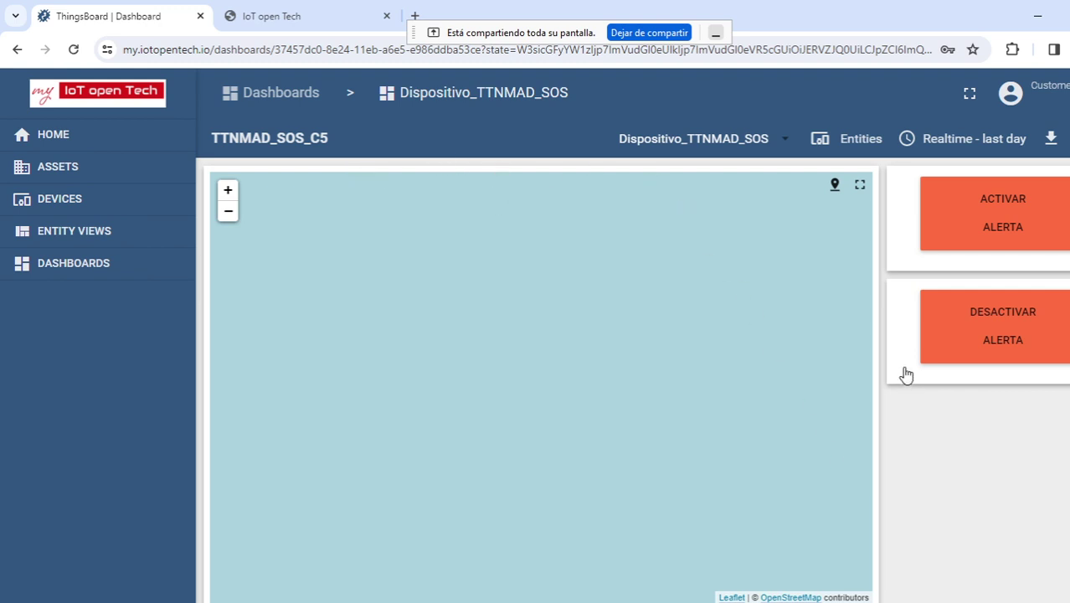
scroll(544, 377, down, 2)
scroll(544, 377, up, 2)
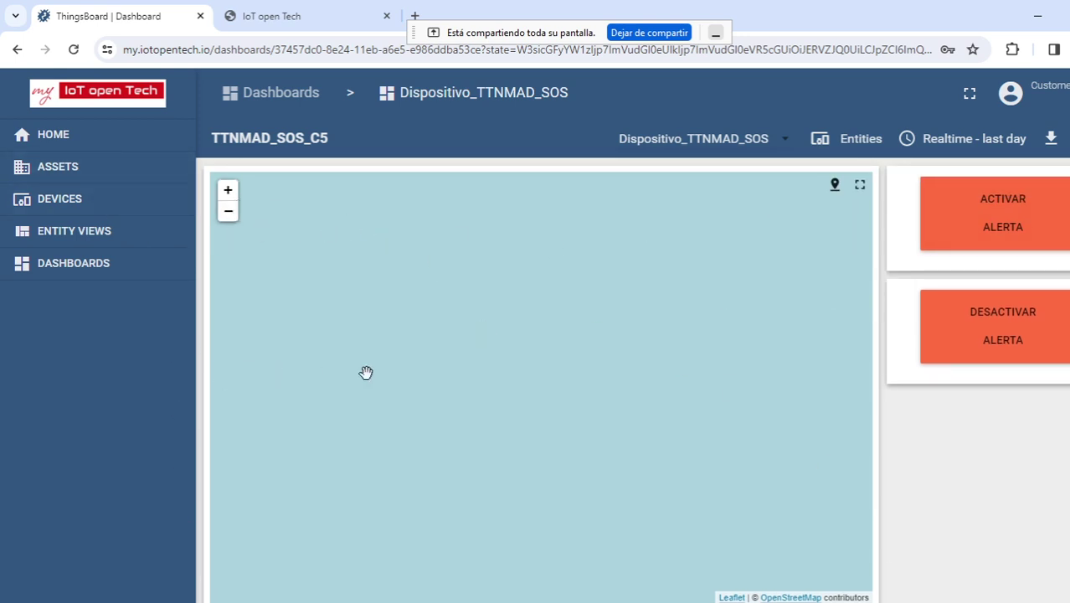
scroll(544, 377, down, 5)
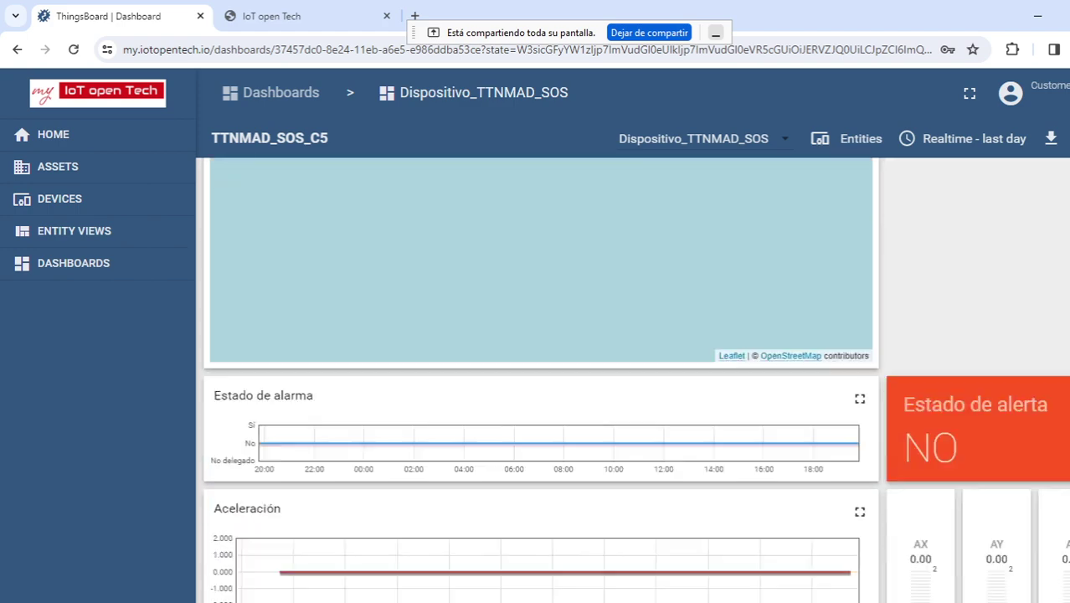
scroll(544, 377, up, 5)
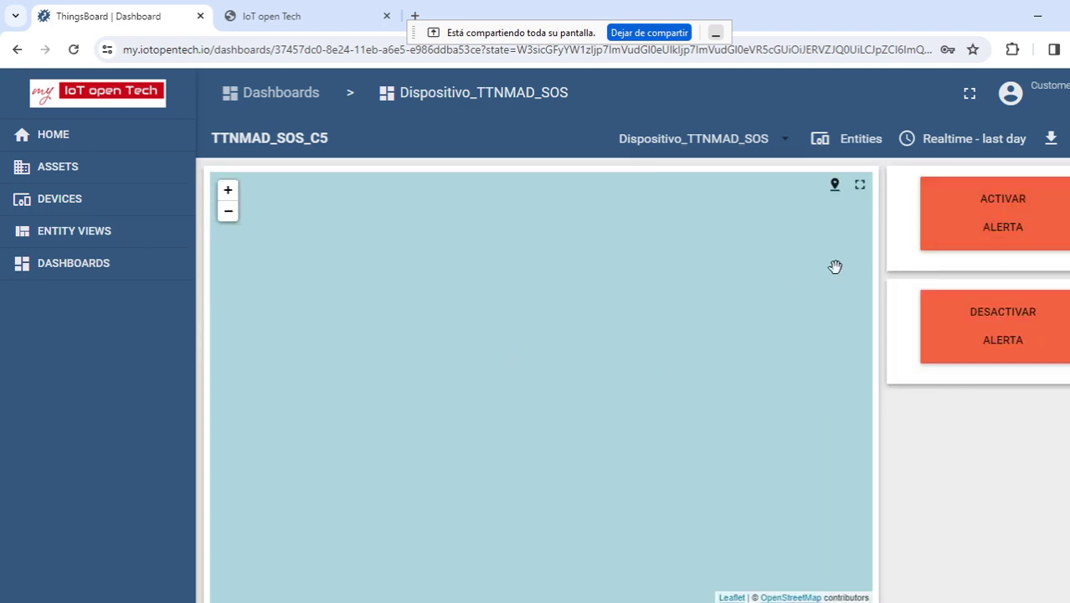
Open the device's route view, examine its map and telemetry table, and return to the TTNMAD_SOS_C5 dashboard.
click(835, 185)
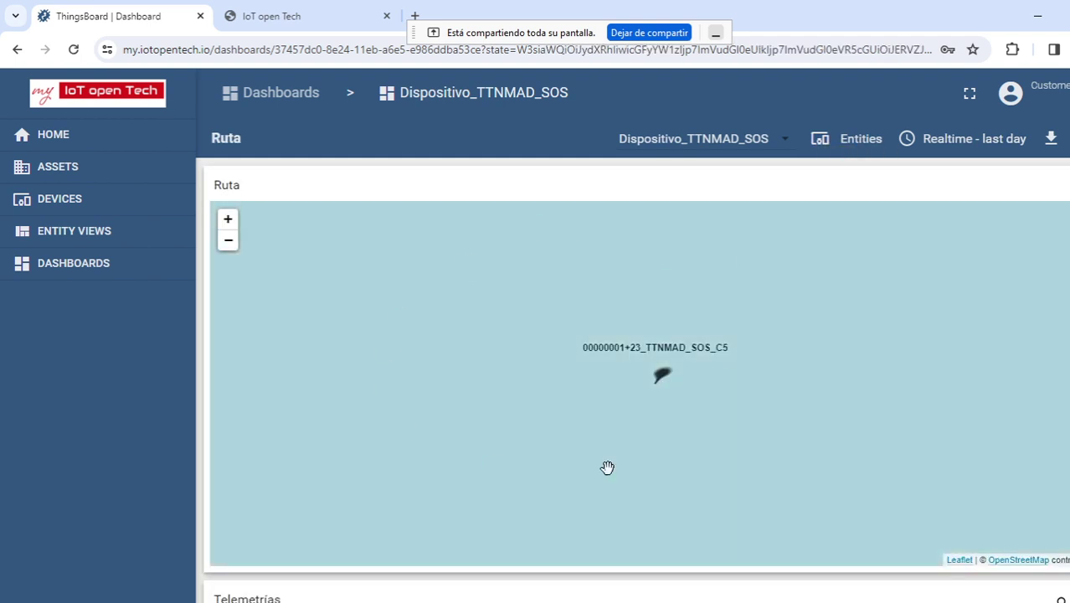
scroll(659, 368, down, 3)
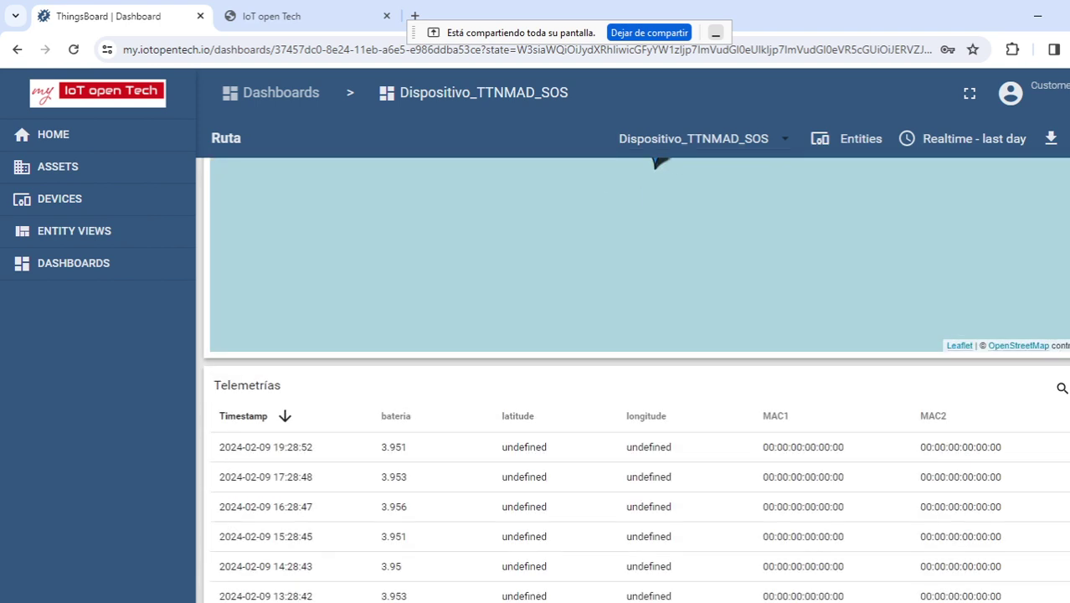
scroll(514, 389, up, 3)
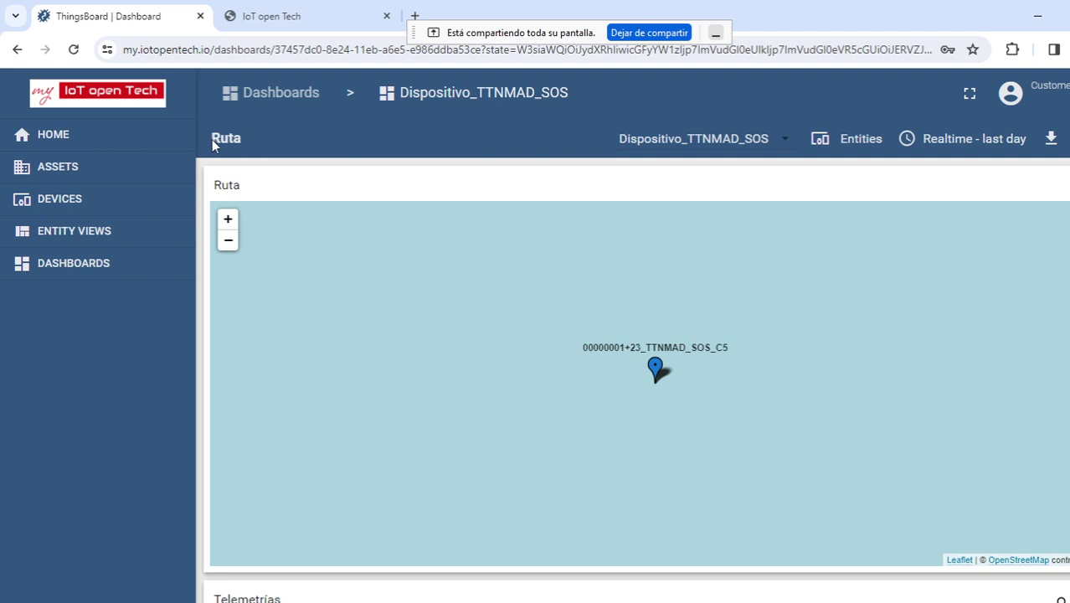
click(15, 50)
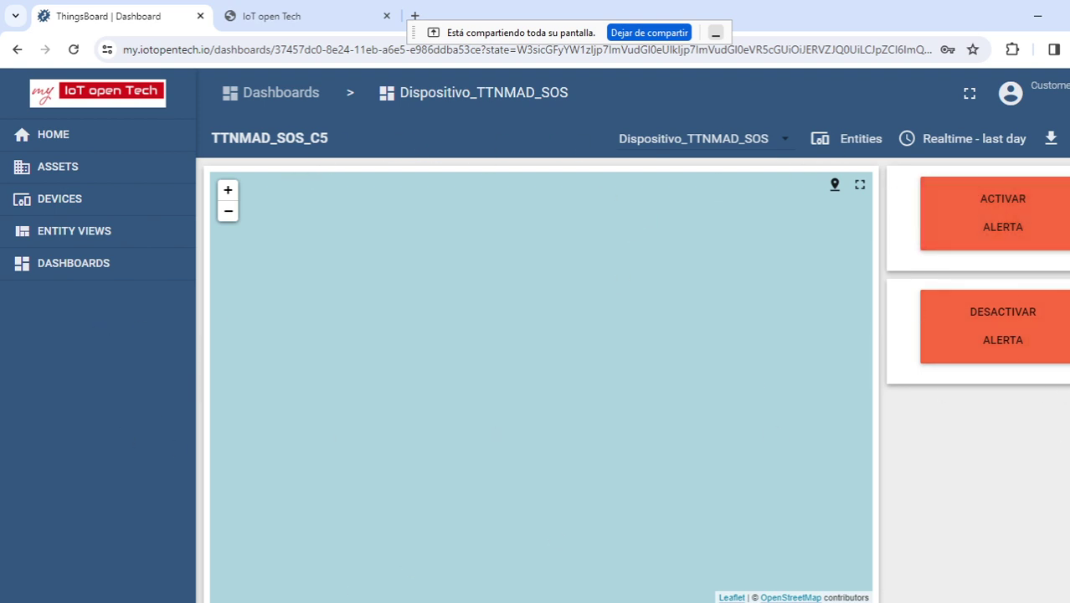
Review the battery level chart, battery gauge and alarms table of the TTNMAD_SOS_C5 dashboard.
scroll(544, 377, down, 6)
scroll(544, 377, down, 4)
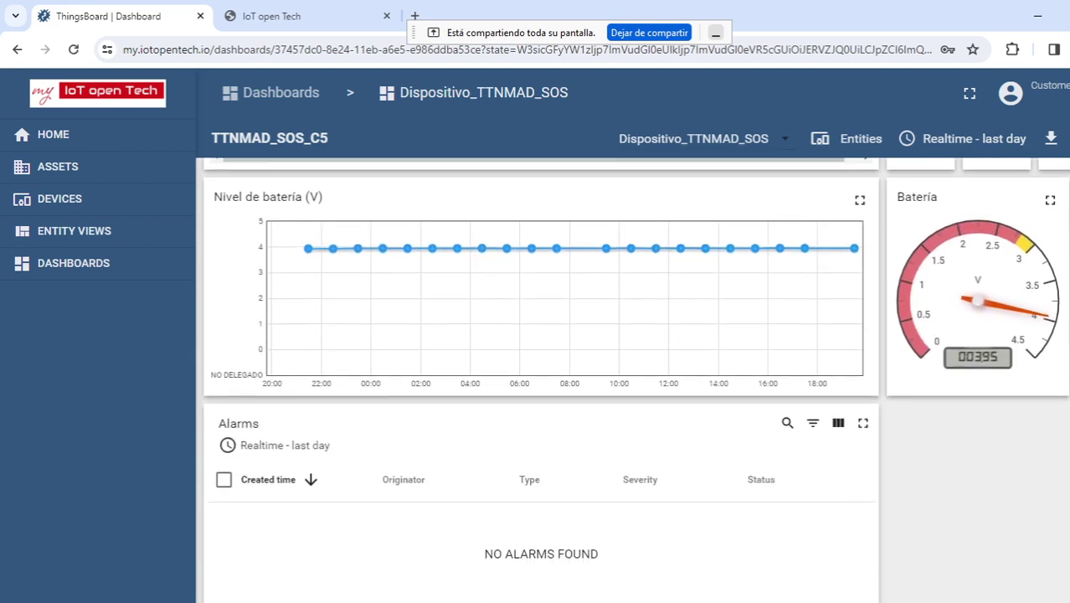
scroll(409, 480, up, 10)
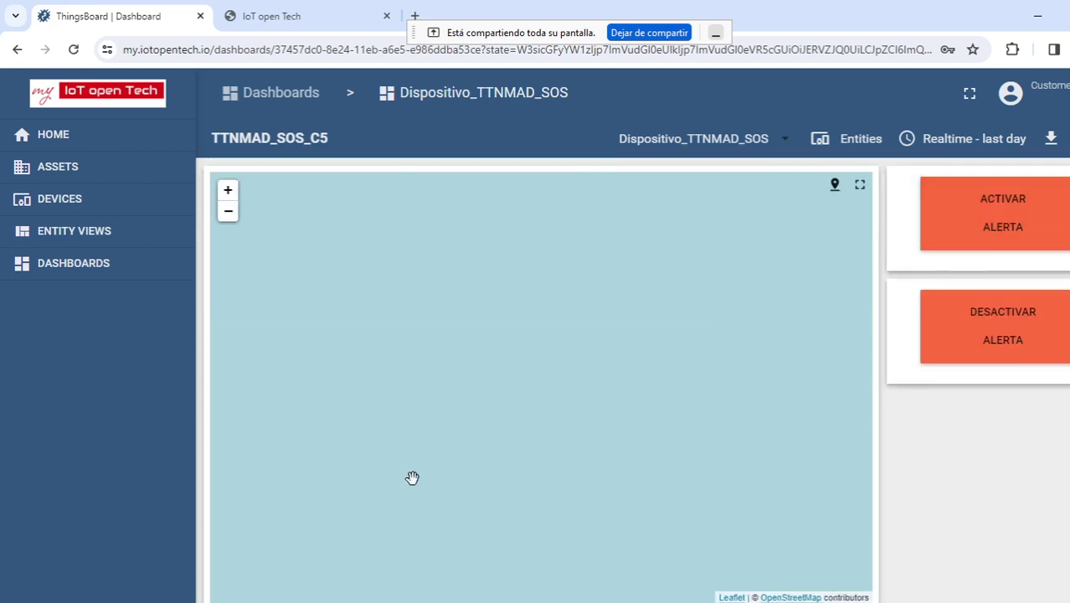
Switch to the OBS Studio window.
key(alt+Tab)
key(Tab)
key(Tab)
key(Tab)
key(Tab)
key(Tab)
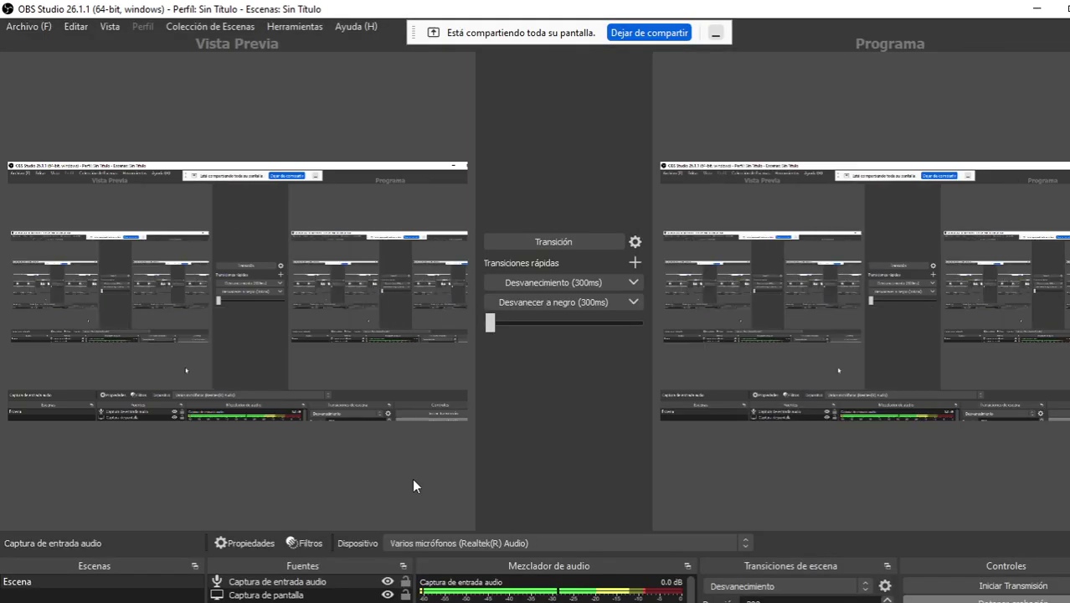